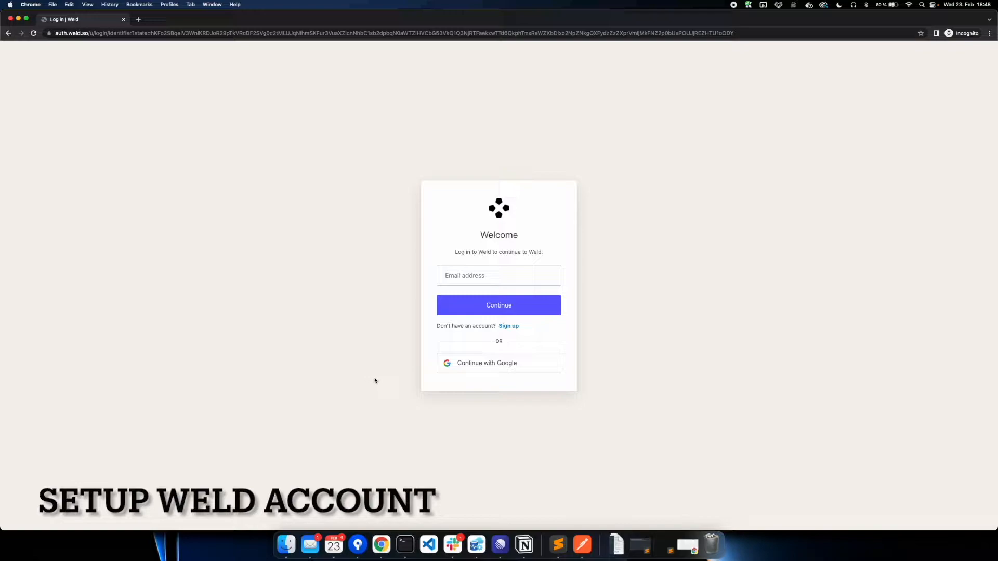
Step: Sign in to Weld with the existing Google account and start creating a new workspace
left_click(481, 367)
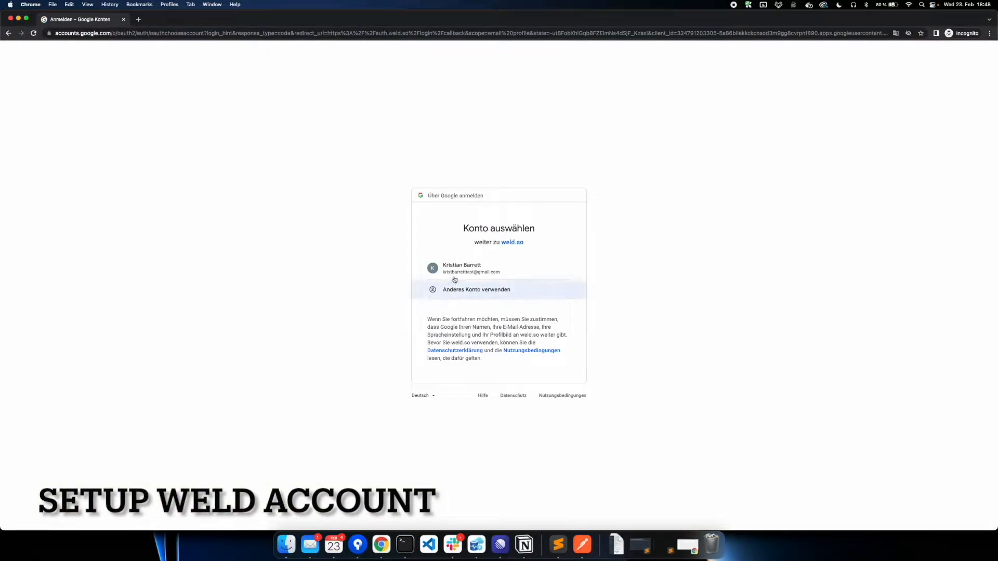
left_click(464, 270)
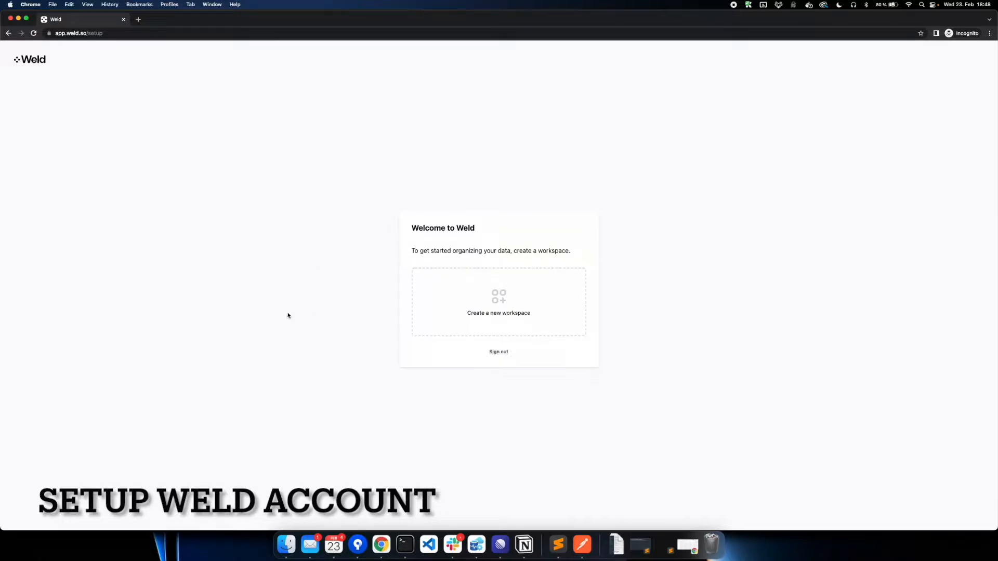
left_click(532, 305)
Step: Try to create the workspace with the name Testing
left_click(454, 269)
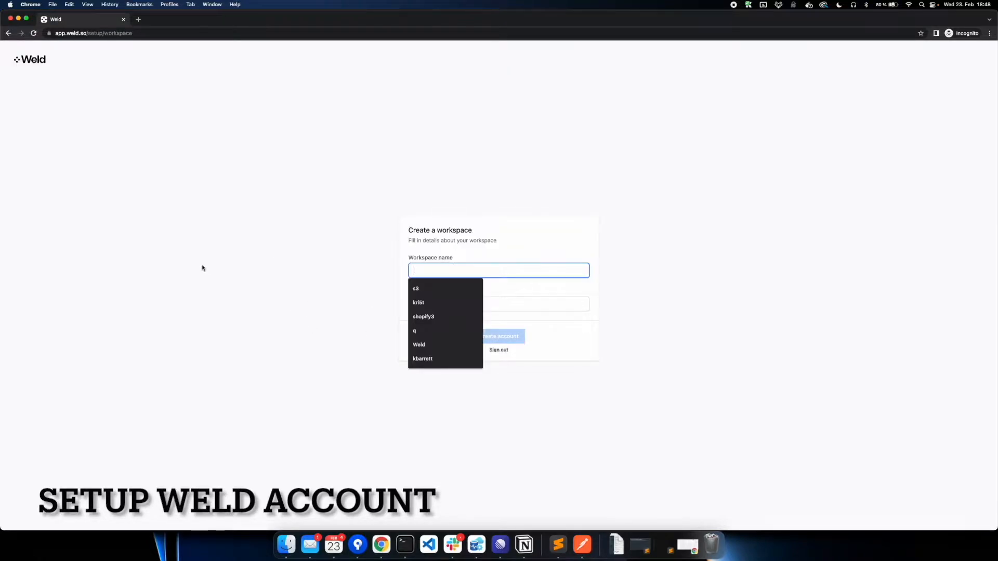
type("Testing")
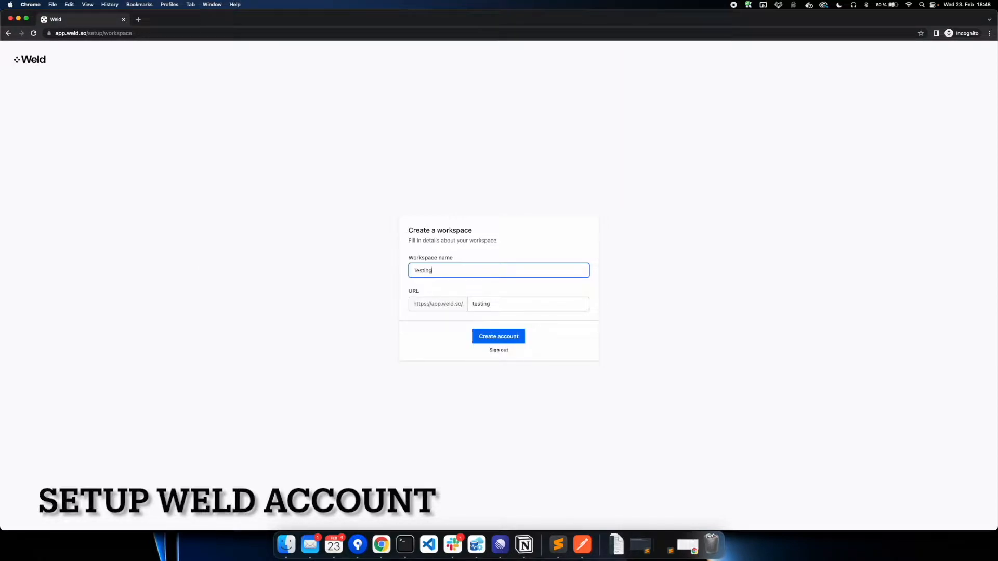
left_click(496, 337)
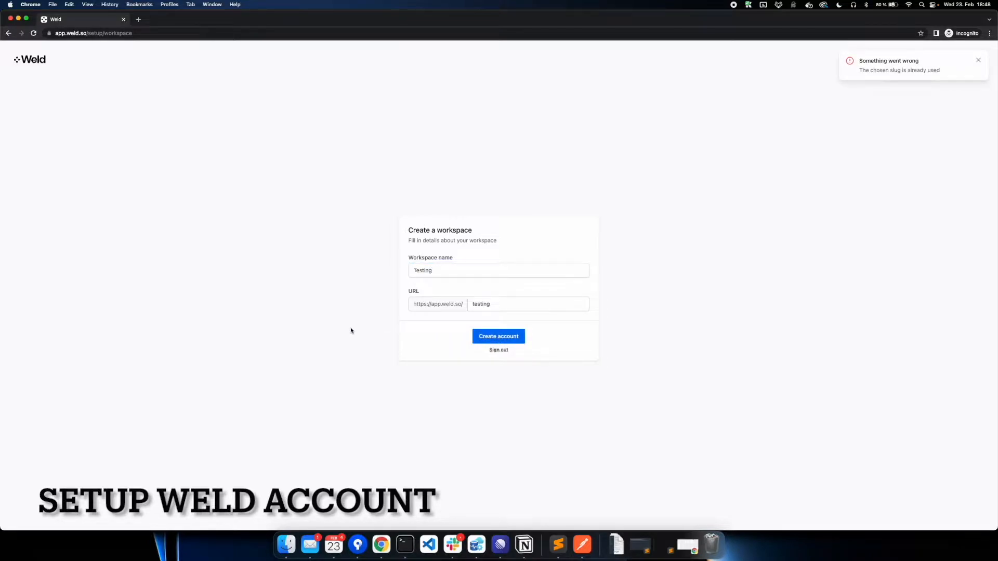
Step: Replace the workspace name with a more distinctive one and create the workspace
left_click(445, 269)
key("super+a")
type("testingweld")
key("Return")
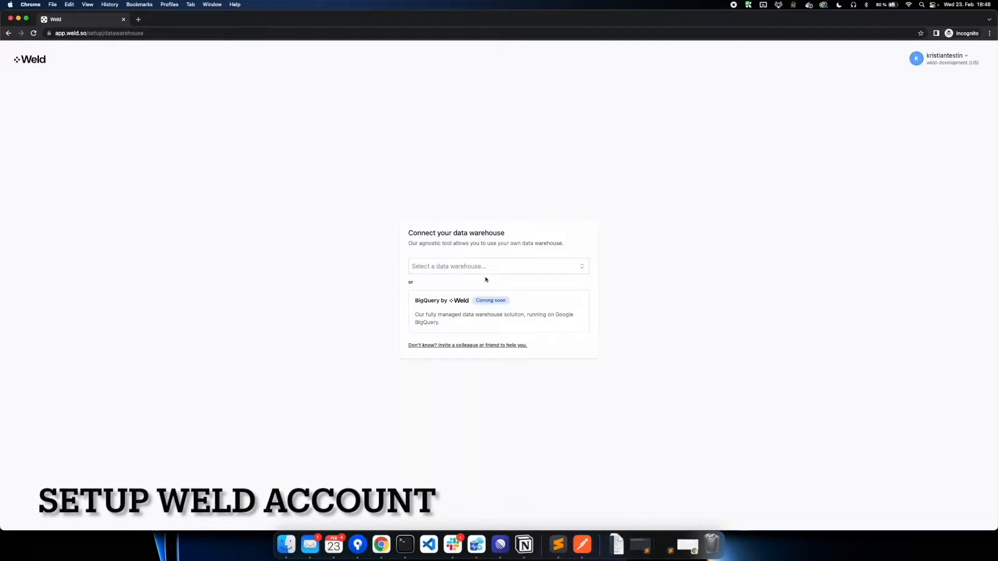
Step: Connect Google BigQuery as the data warehouse, supplying the Google Service Key JSON file and data location US, and enter the workspace
left_click(581, 266)
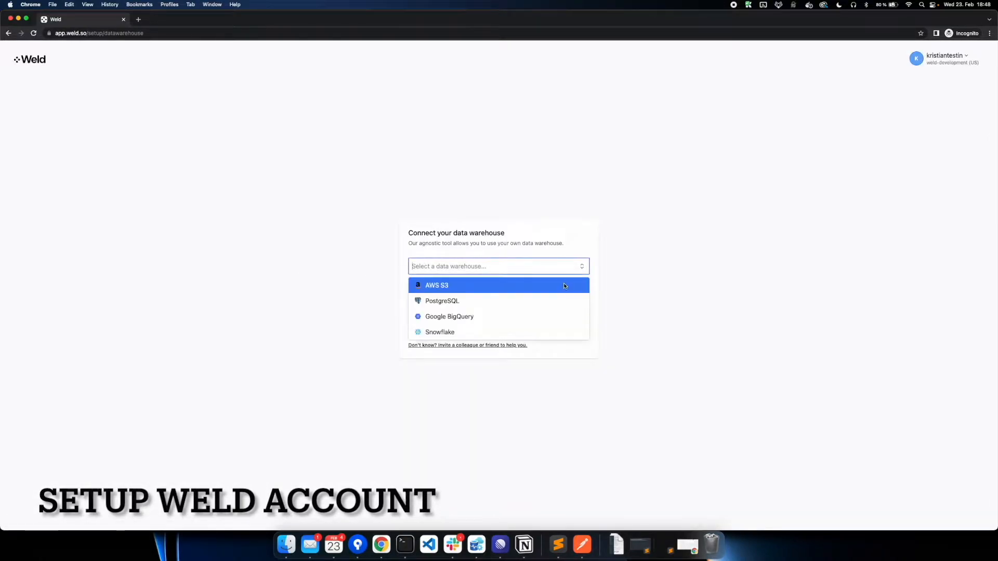
left_click(494, 318)
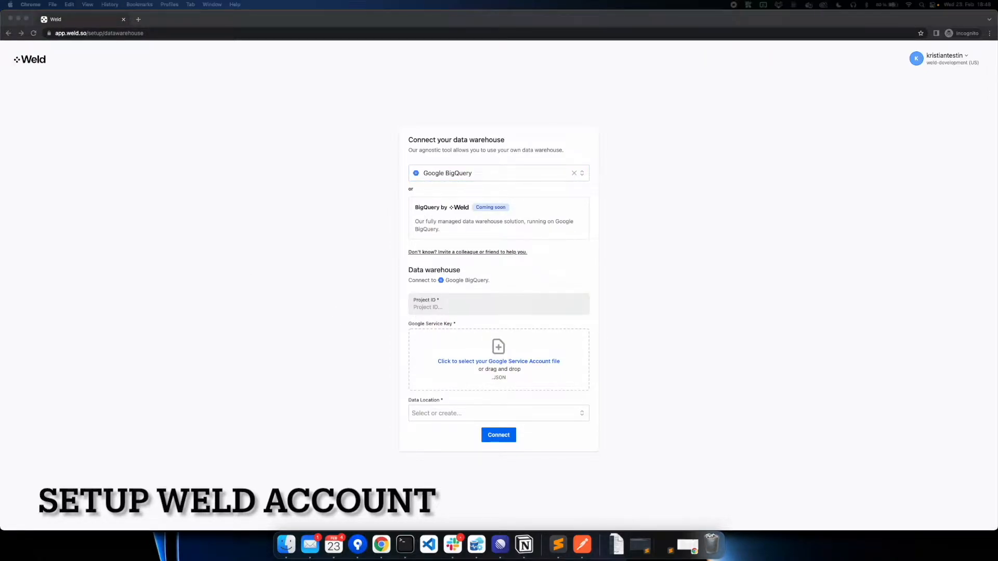
left_click_drag(44, 430, 483, 366)
left_click(449, 396)
left_click(449, 424)
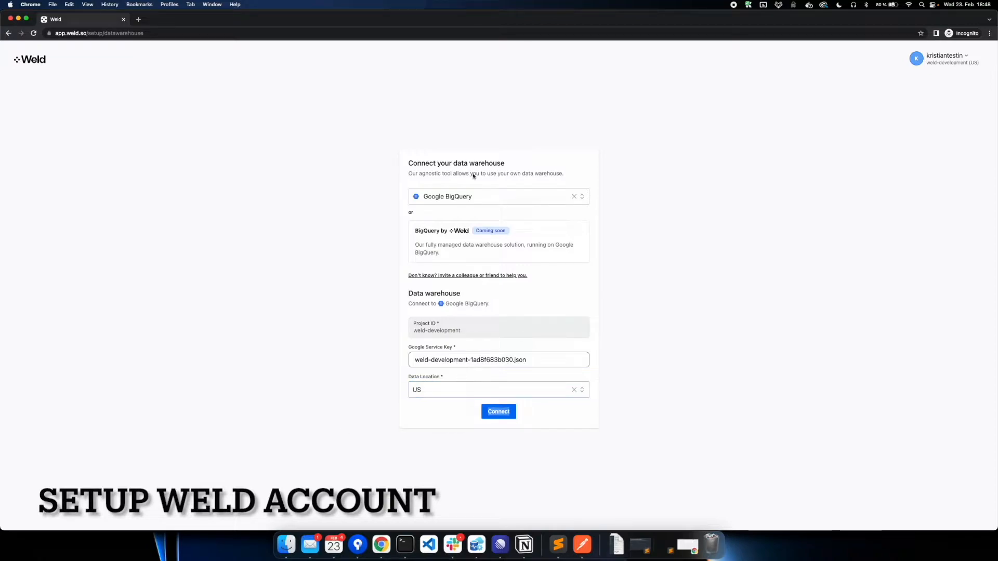
left_click(499, 412)
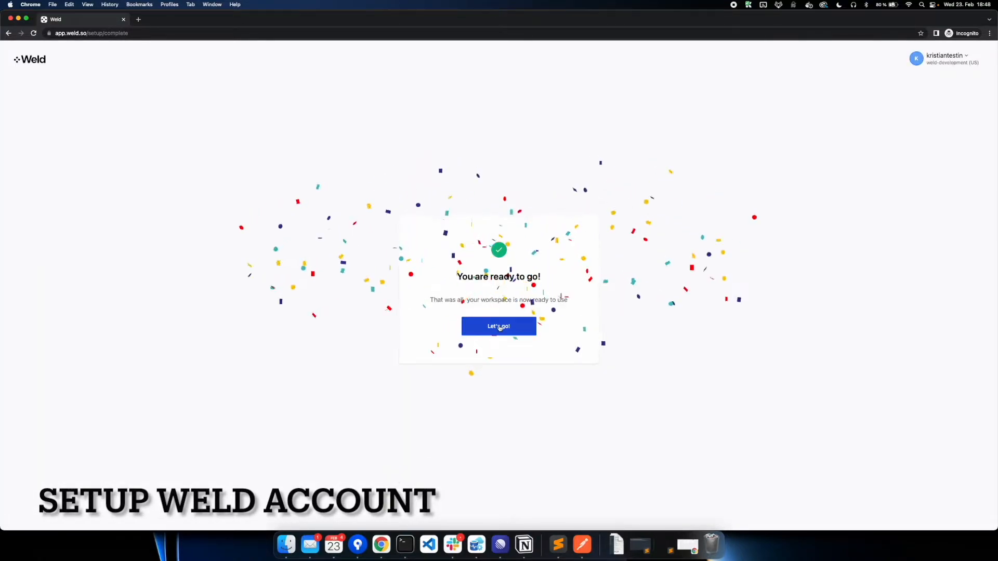
left_click(498, 327)
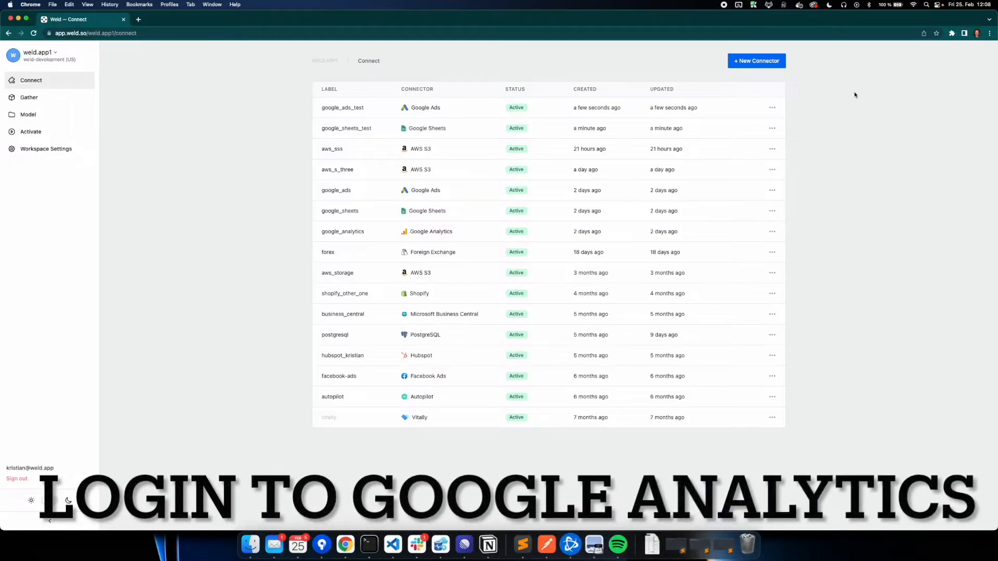
Step: Set up a new Google Analytics connector labelled google_analytics_test and choose the existing Google account to authorize it
left_click(764, 62)
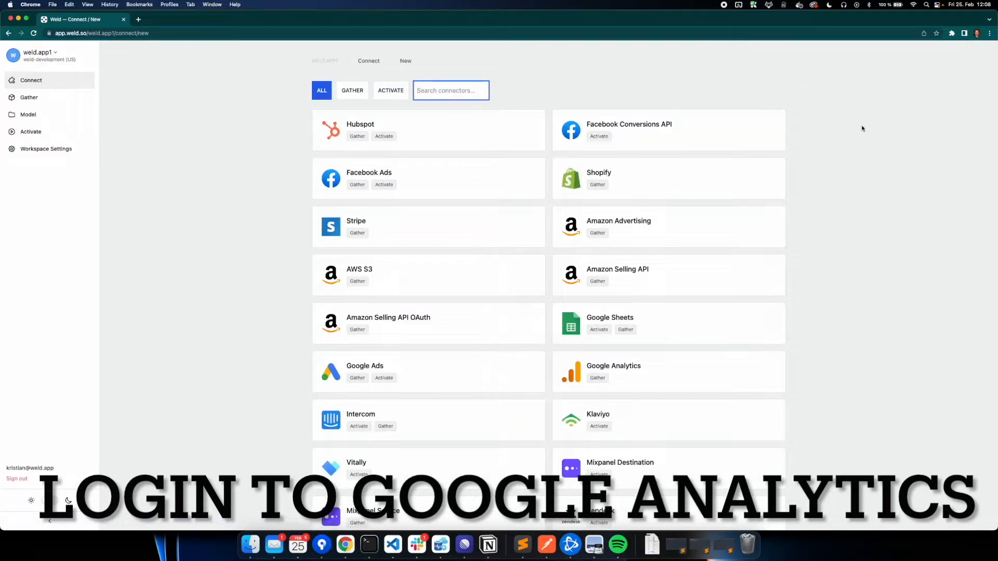
type("anal")
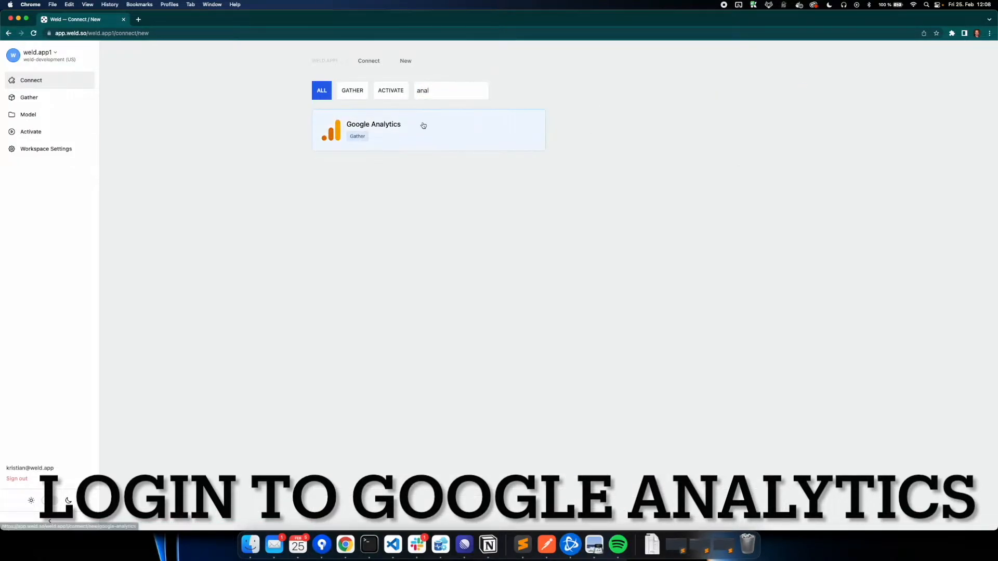
left_click(421, 126)
left_click(521, 122)
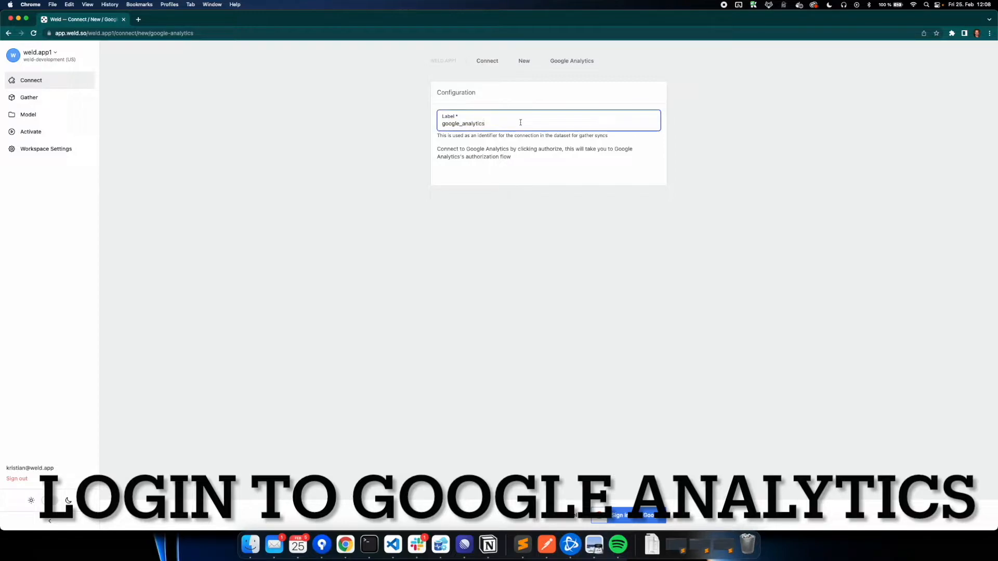
type("_test")
left_click(735, 311)
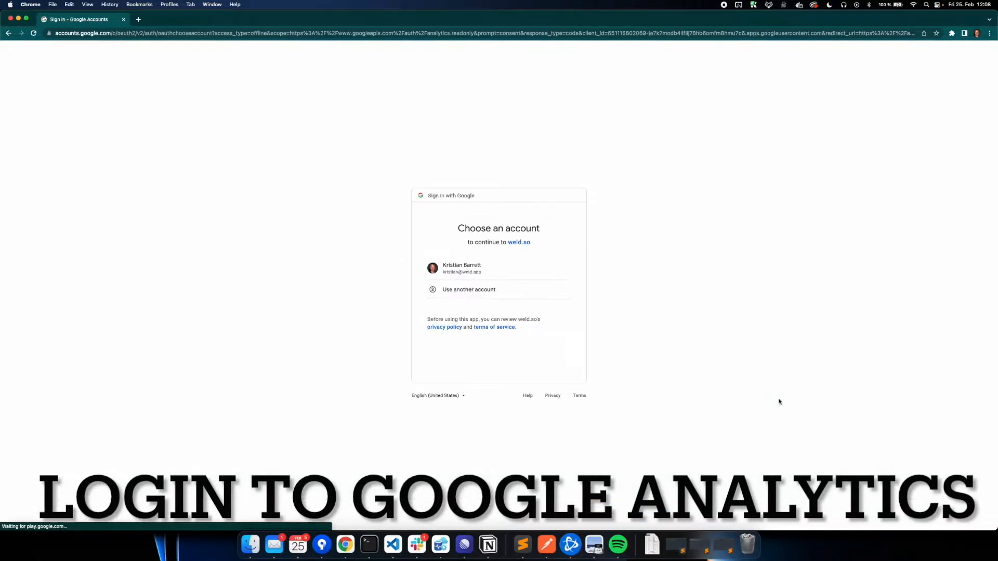
left_click(481, 267)
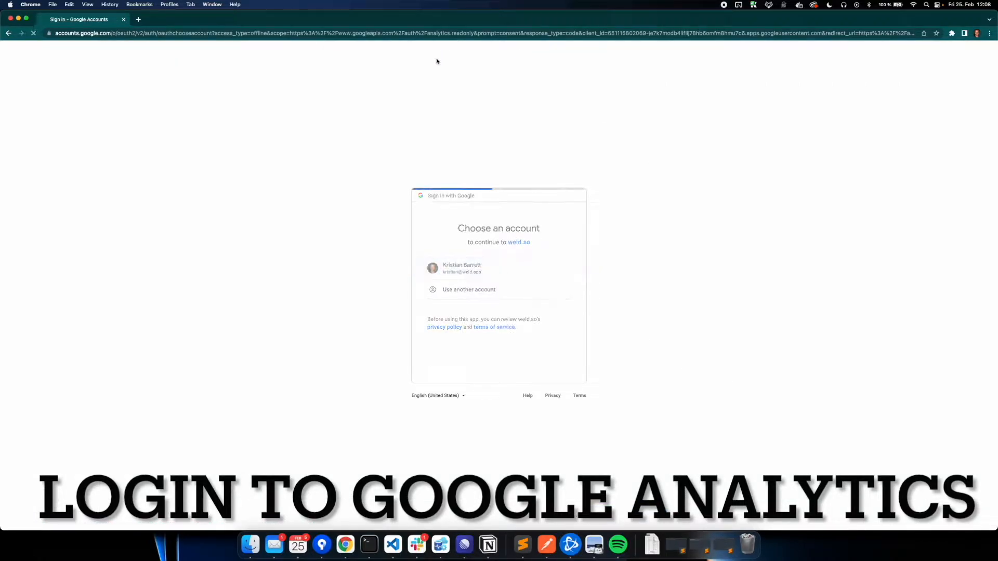
Step: Examine the full length of the Google consent page's URL
left_click(349, 35)
left_click(349, 34)
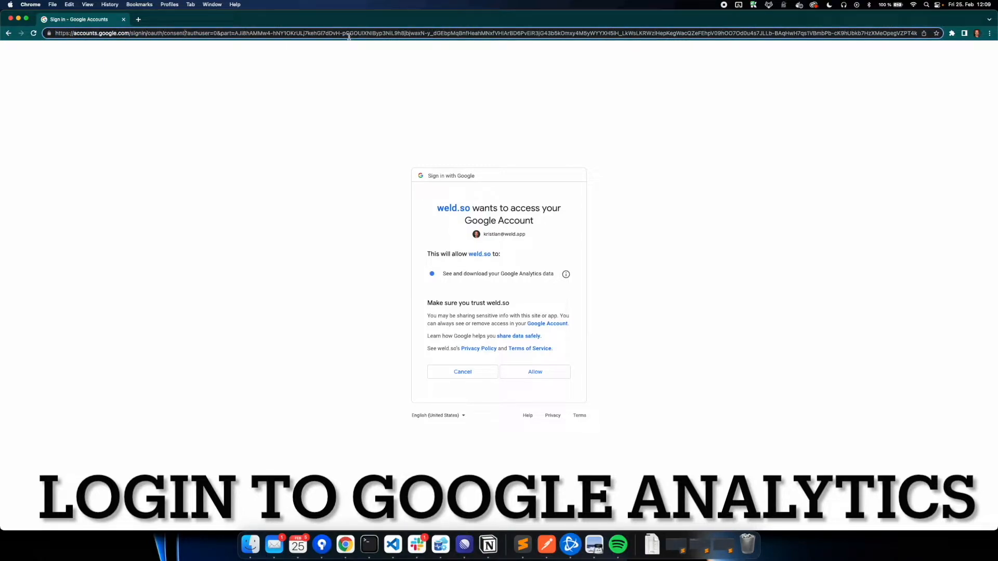
key("alt+Right")
key("alt+Right")
key("alt+Right")
key("alt+Right")
key("alt+Right")
key("alt+Right")
key("alt+Right")
key("alt+Right")
key("alt+Right")
key("alt+Right")
key("alt+Right")
key("alt+Right")
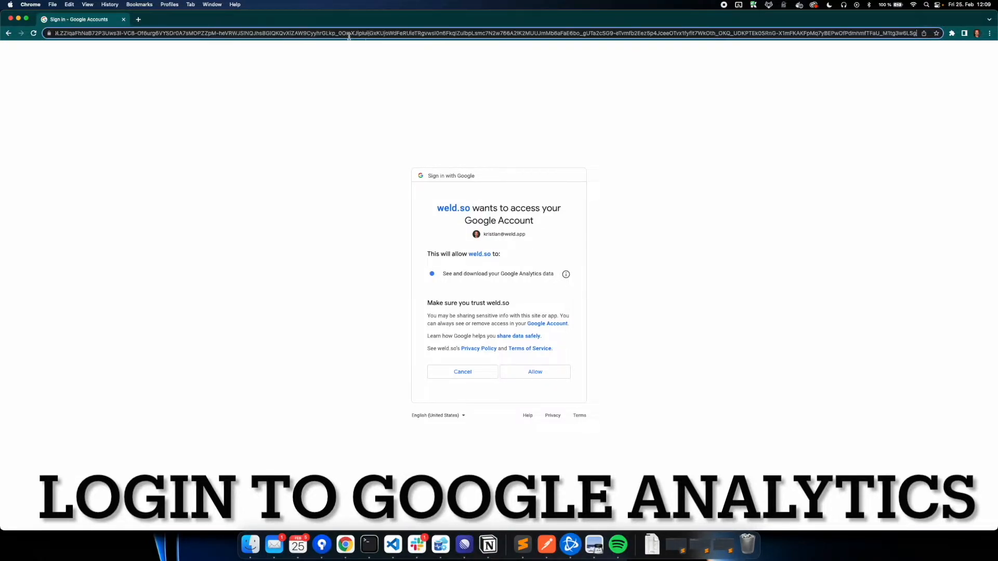
key("alt+Right")
key("alt+Right")
key("alt+Right")
key("alt+Right")
key("alt+Right")
key("alt+Right")
key("alt+Right")
key("alt+Right")
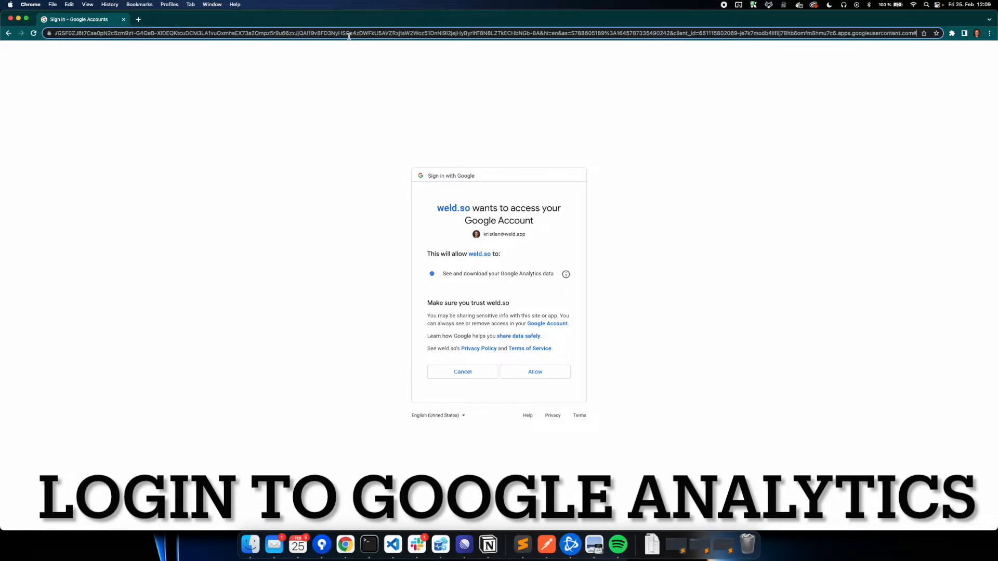
Step: Copy the consent page's URL into Sublime Text to read it in full, and return to Chrome
key("super+a")
key("super+c")
key("super+Tab")
key("super+a")
key("super+v")
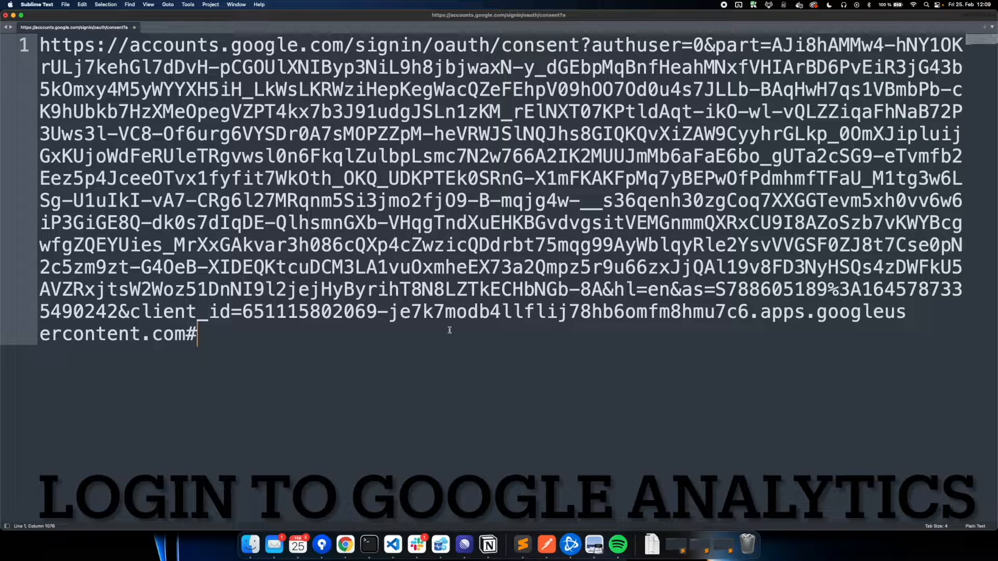
key("super+a")
left_click(522, 288)
key("super+Tab")
left_click(670, 260)
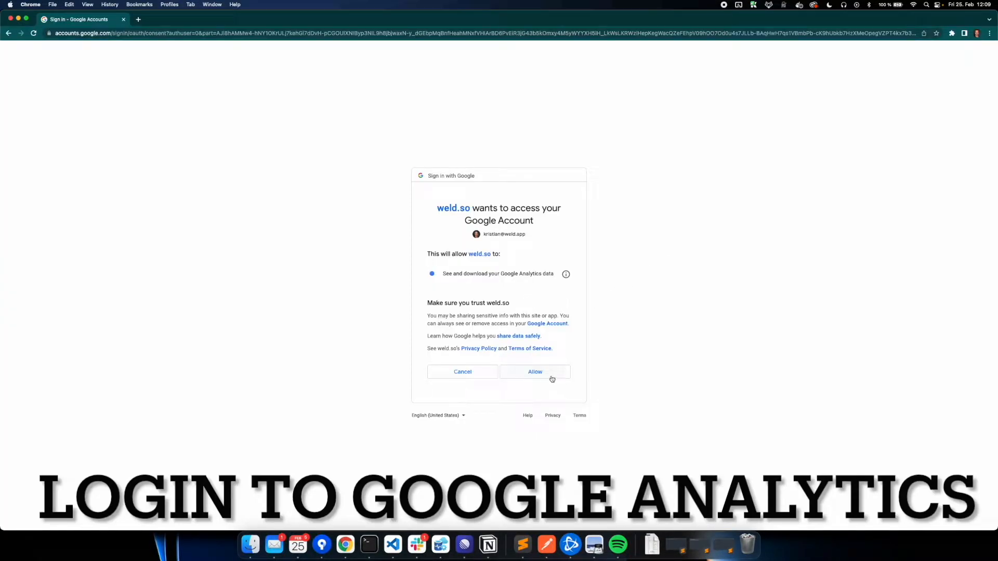
Step: Allow weld.so to see and download the account's Google Analytics data, and check the new connector in the list
left_click_drag(451, 274, 519, 273)
left_click(647, 347)
left_click(541, 373)
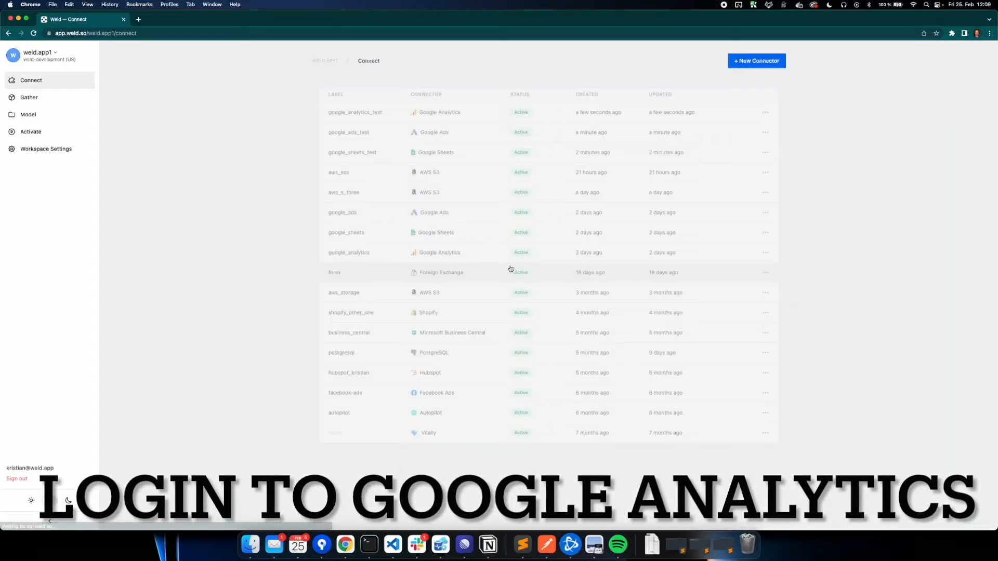
left_click_drag(315, 100, 466, 108)
left_click(283, 125)
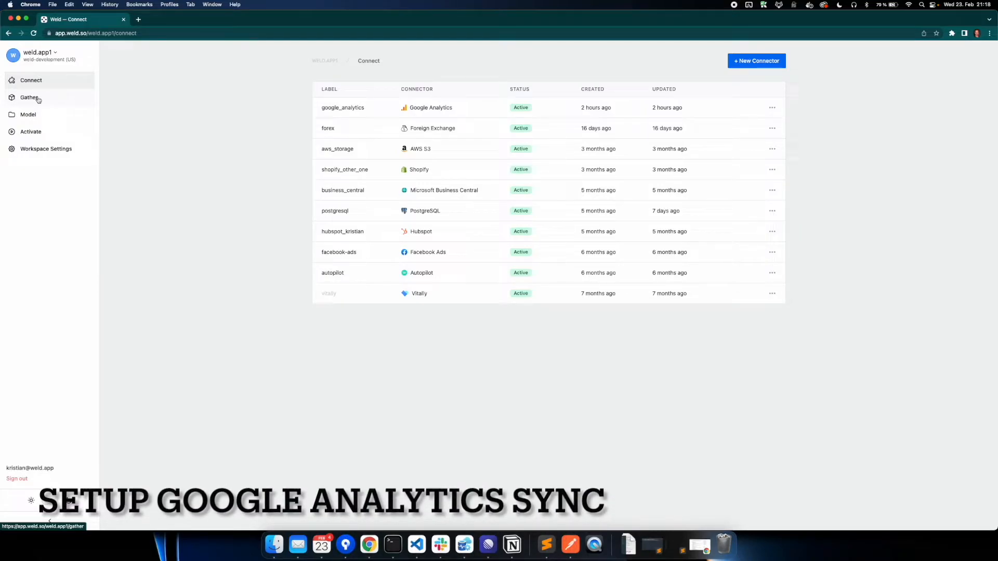
Step: Start a new Gather sync with the google_analytics connector as its source
left_click(41, 99)
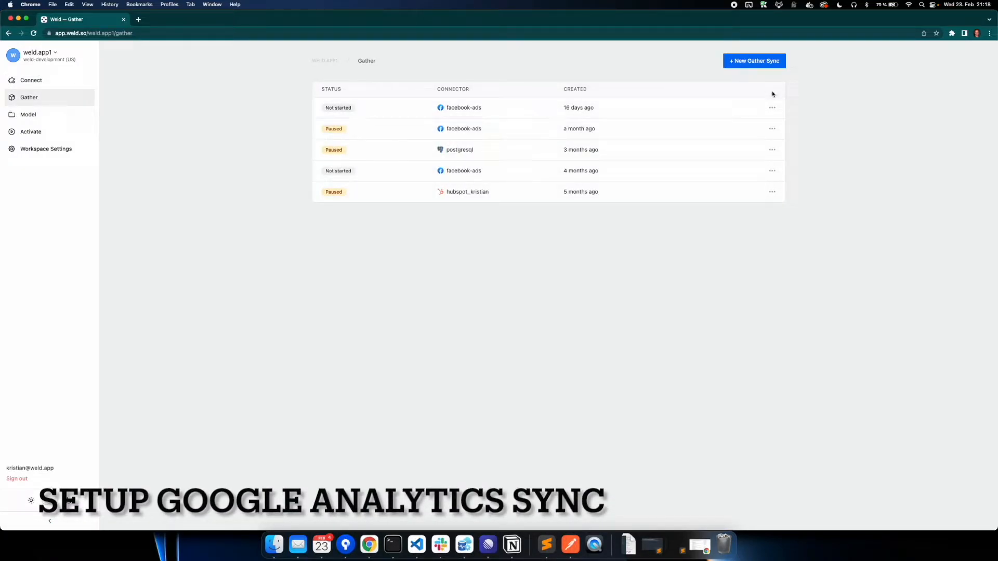
left_click(754, 62)
left_click(447, 299)
type("goog")
key("Return")
Step: Set the sync's analytics account to Weld and its analytics profile to All Web Site Data
left_click(454, 280)
left_click(448, 316)
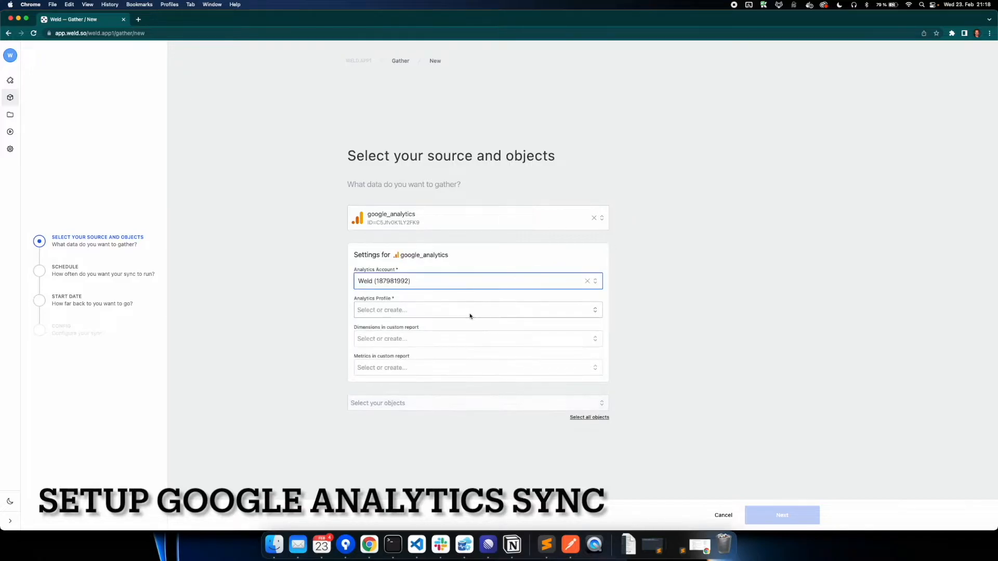
left_click(459, 312)
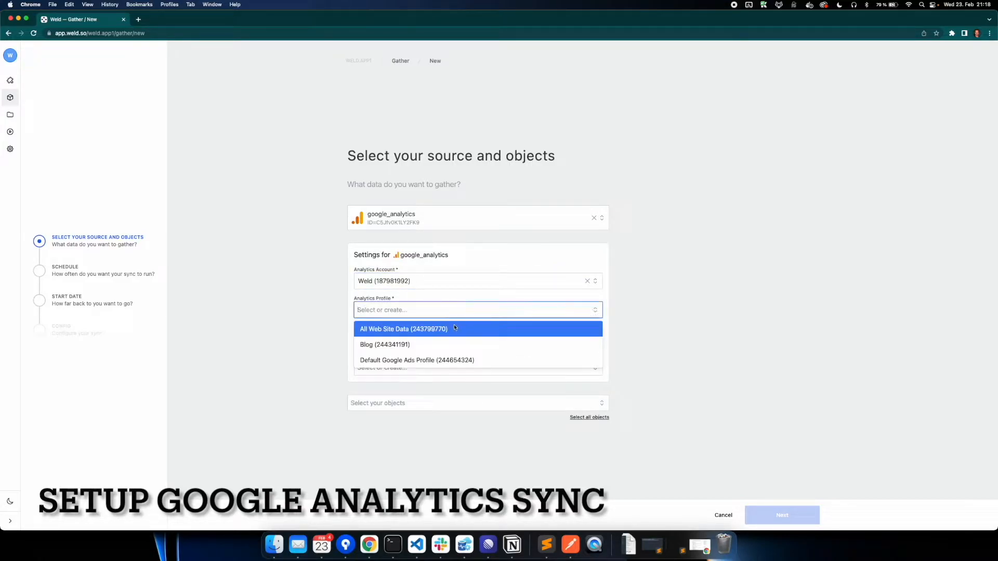
left_click(454, 328)
Step: Add the dimension adContent and the metric adCost to the sync's custom report
left_click(420, 341)
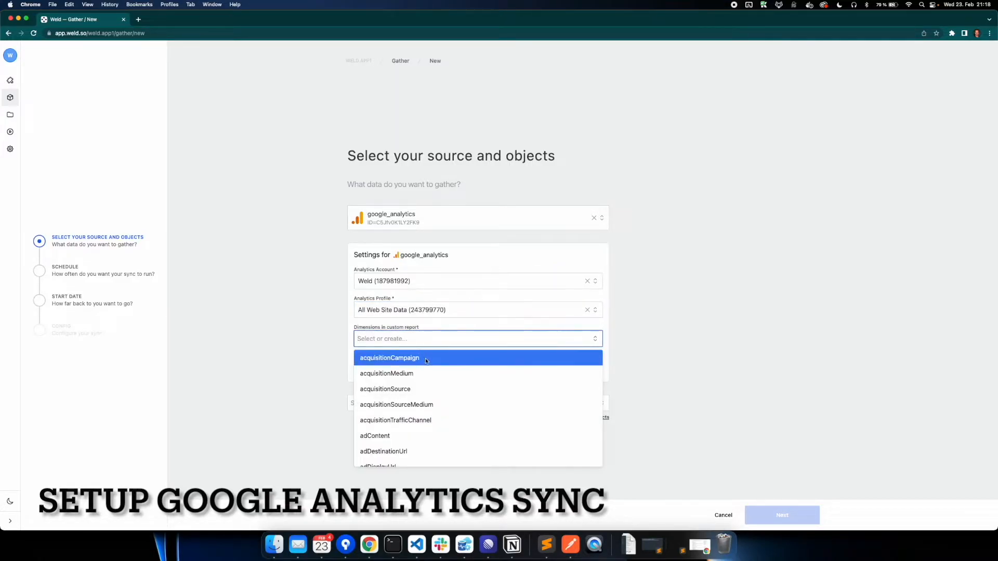
scroll(448, 429, "down", 1)
left_click(441, 422)
left_click(415, 369)
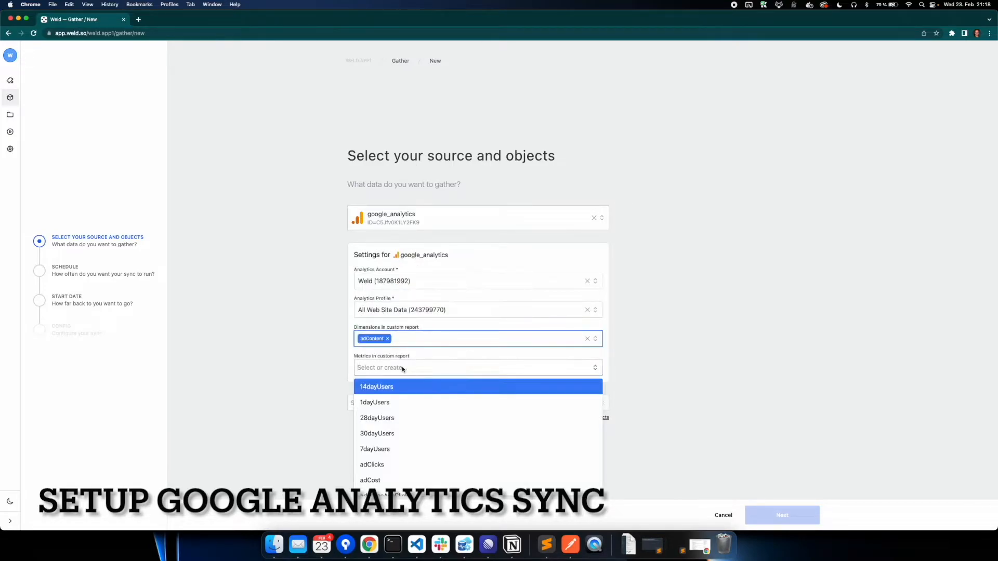
left_click(457, 475)
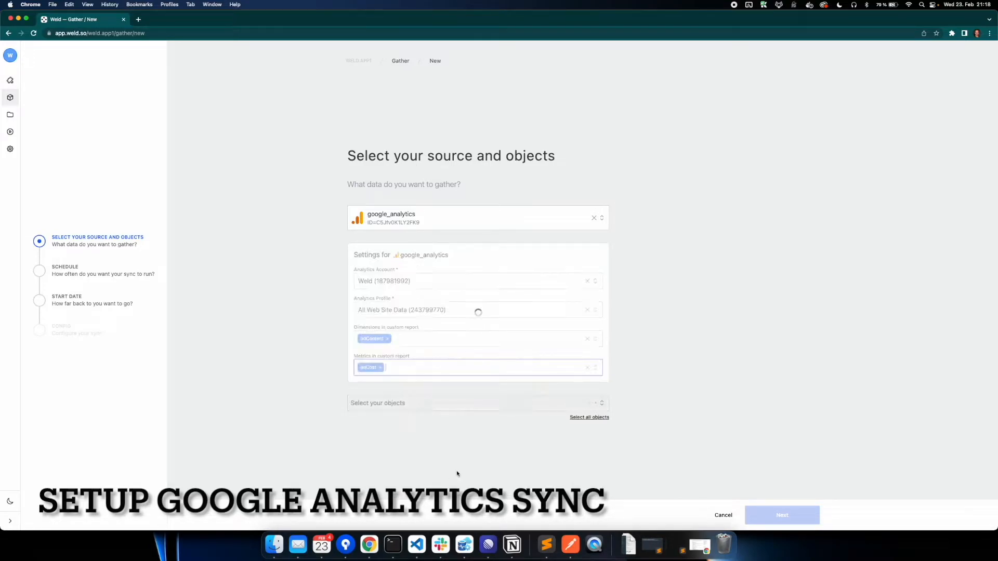
Step: Select adwords_campaigns as the object to sync and continue to the schedule settings
left_click(428, 403)
left_click(399, 308)
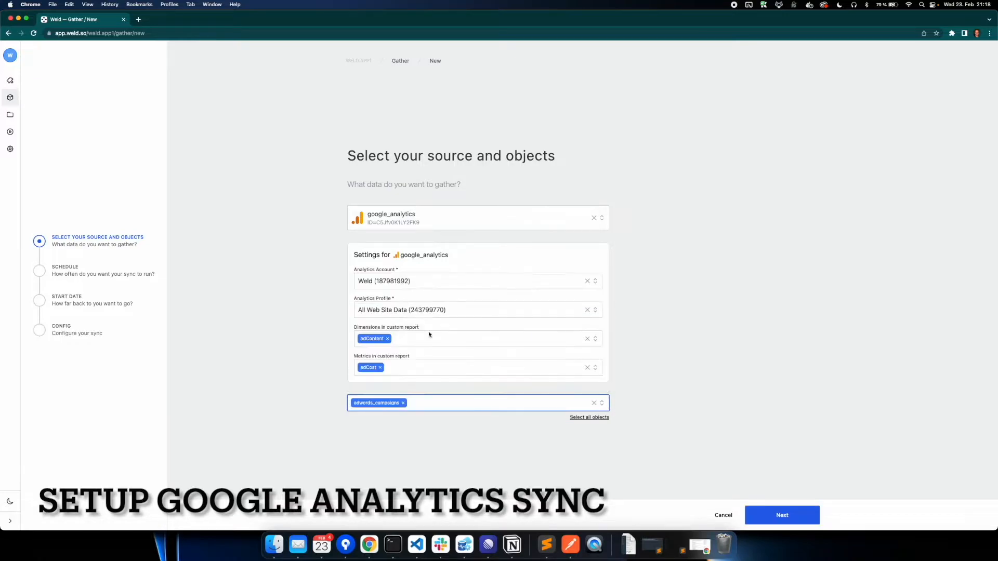
left_click(793, 517)
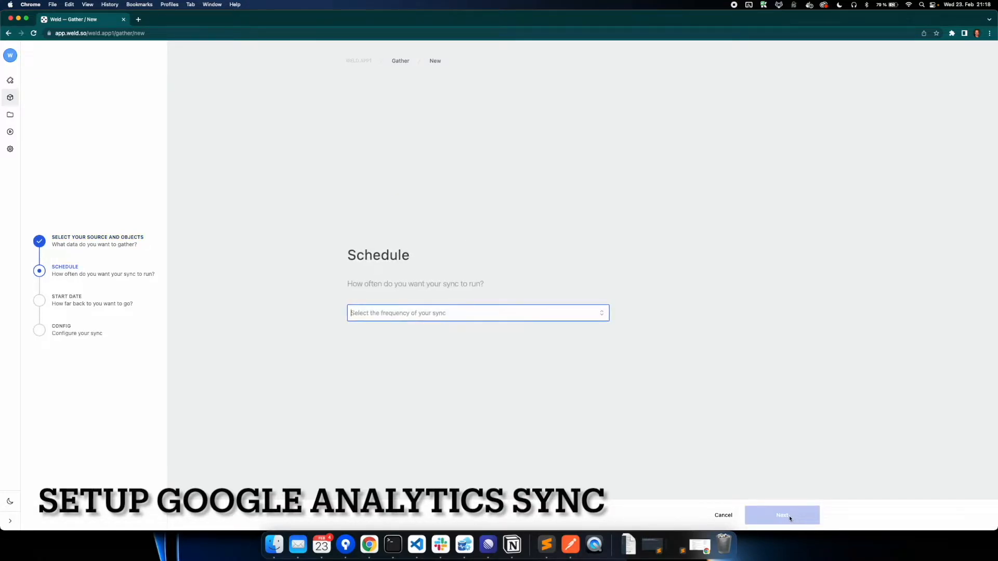
Step: Schedule the sync to run every 5 minutes and continue to the start date
left_click(469, 316)
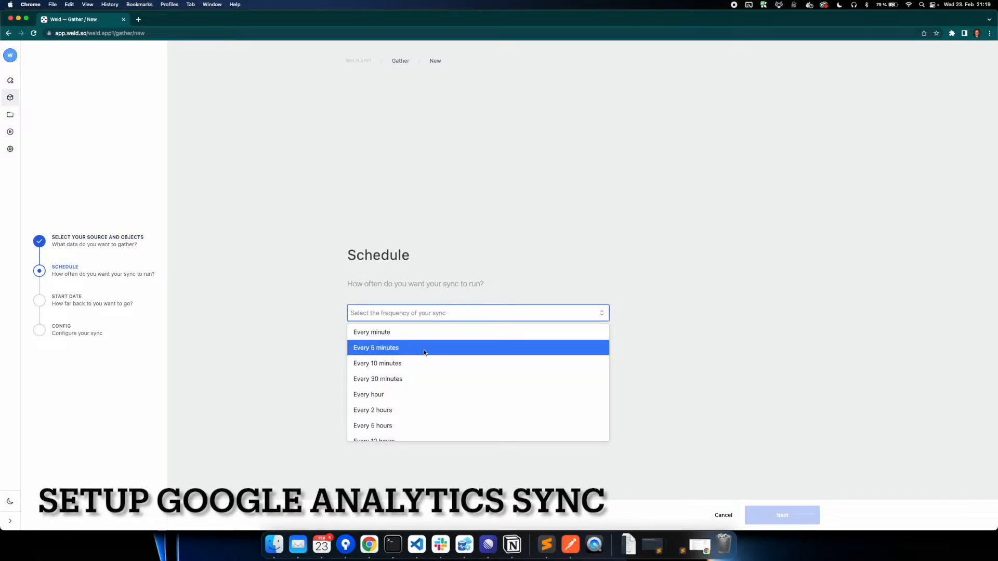
left_click(424, 348)
left_click(801, 523)
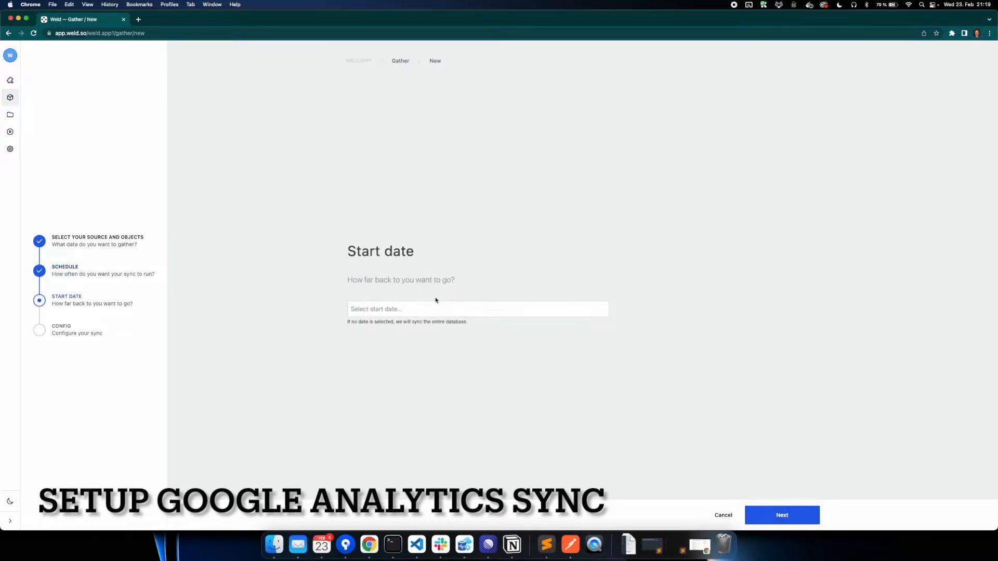
Step: Set the sync's start date to 01. Feb. 2022 and continue to the column configuration
left_click(407, 308)
left_click(378, 368)
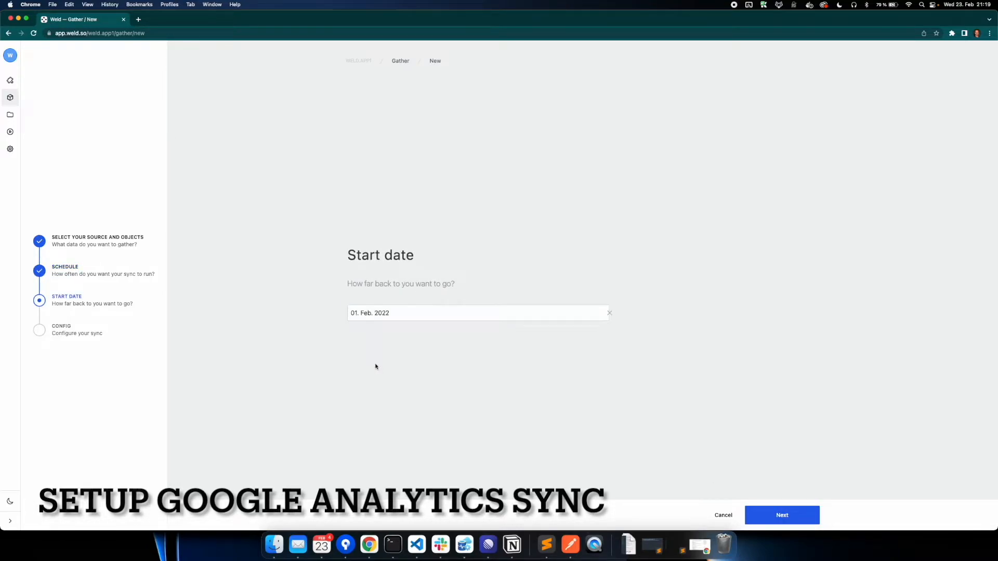
left_click(812, 519)
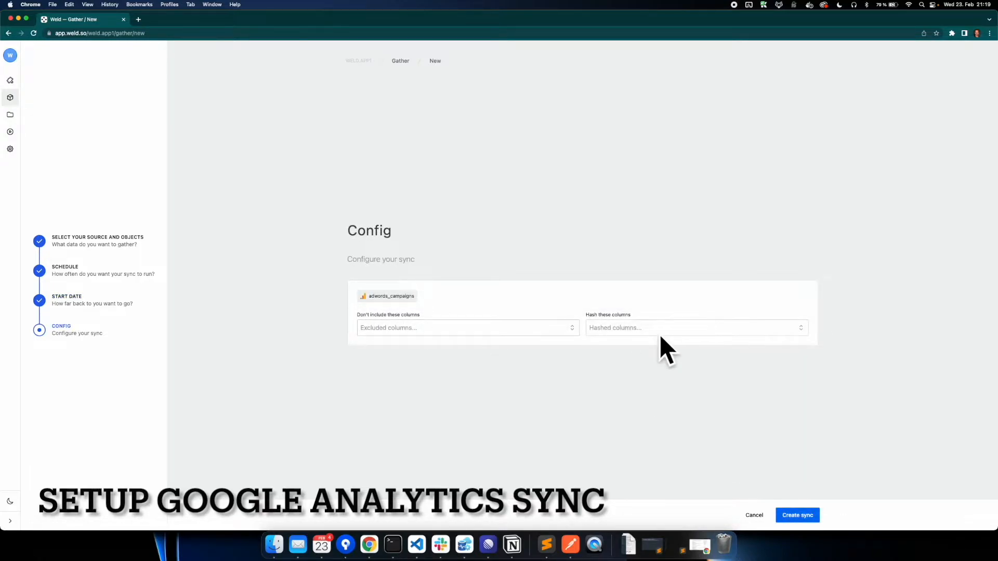
Step: Create and start the Google Analytics sync, and expand its list of synced objects
left_click(805, 520)
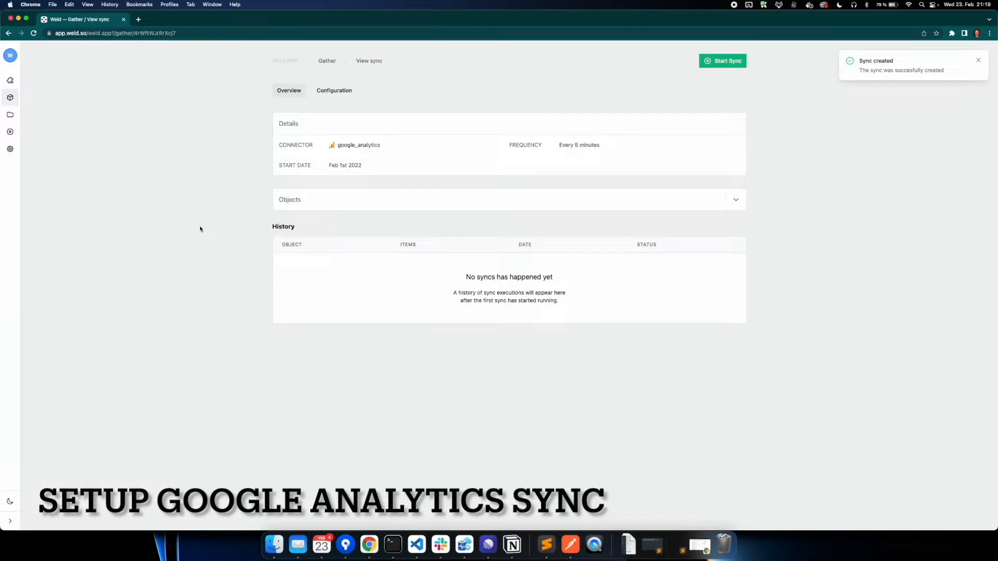
left_click(731, 62)
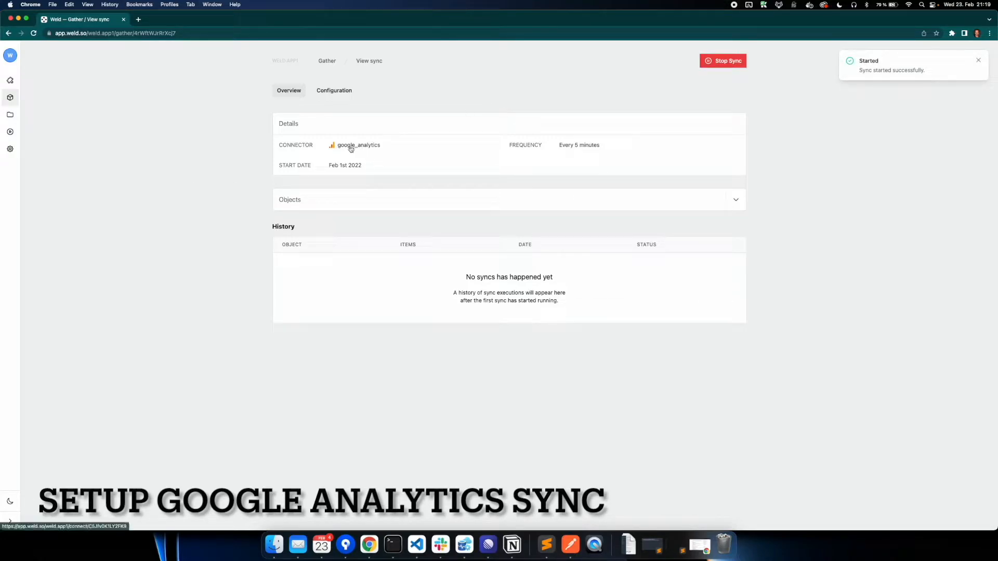
mouse_move(329, 158)
left_mouse_down()
mouse_move(355, 145)
mouse_move(334, 144)
left_mouse_up()
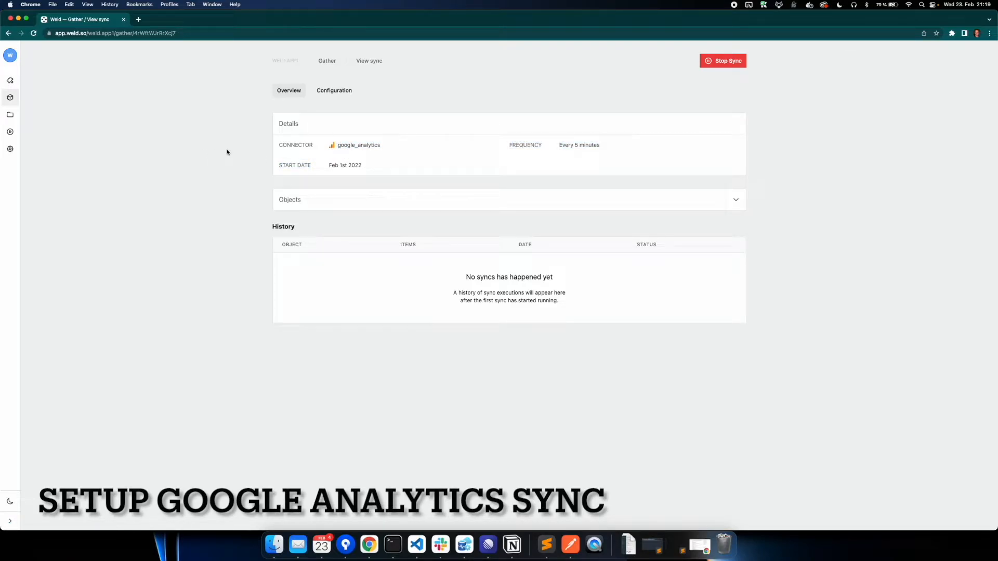
left_click(736, 199)
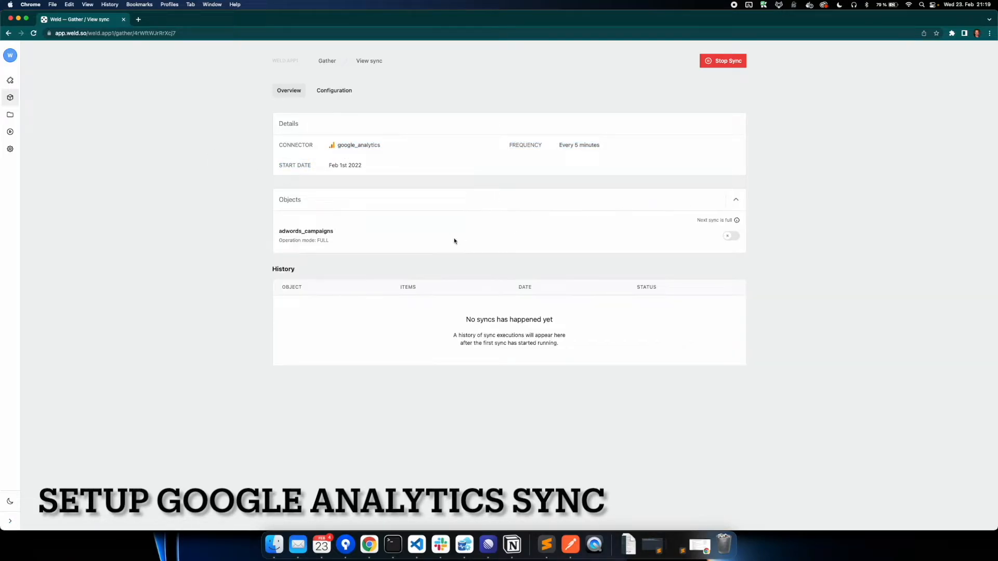
left_click_drag(276, 231, 356, 235)
left_click(377, 237)
Step: Add a Google Sheets connector labelled google_sheets_test and sign in with the existing Google account
left_click(10, 521)
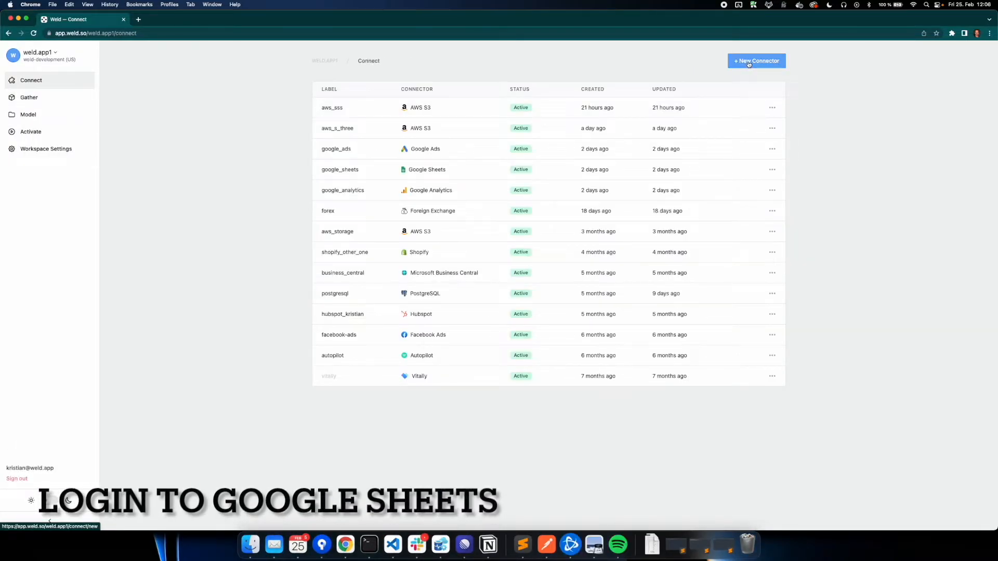
left_click(749, 62)
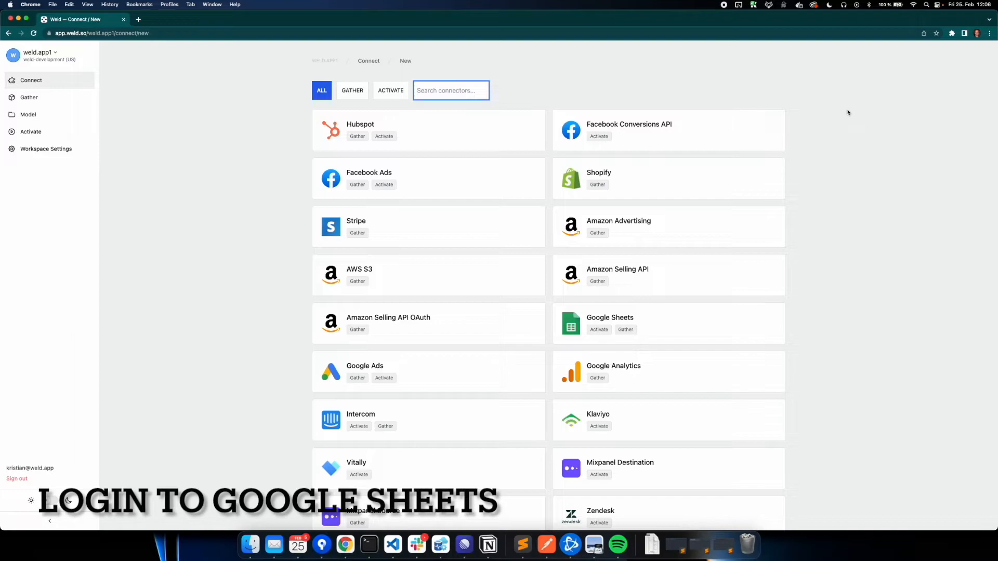
left_click(681, 321)
left_click(500, 127)
type("_test")
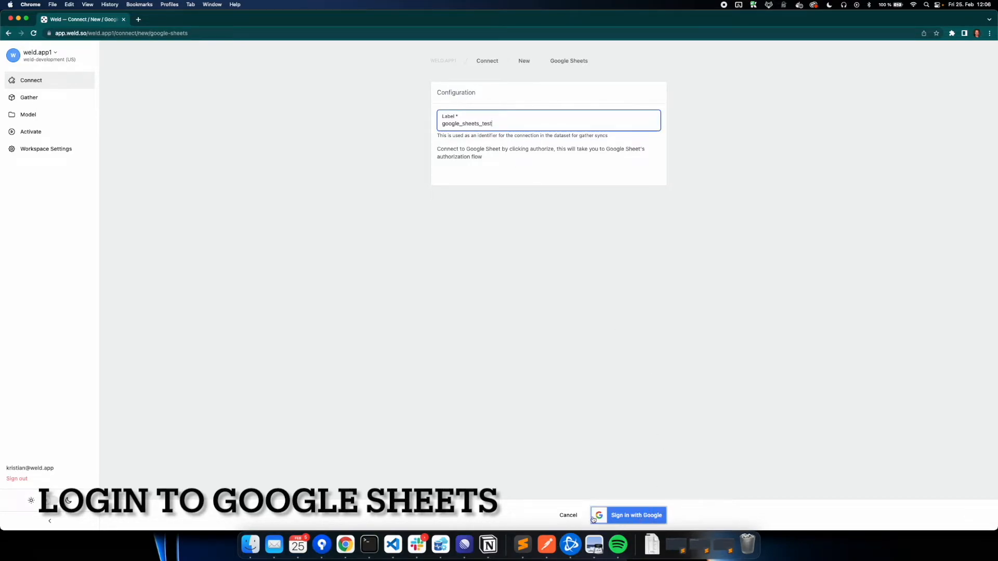
left_click(636, 517)
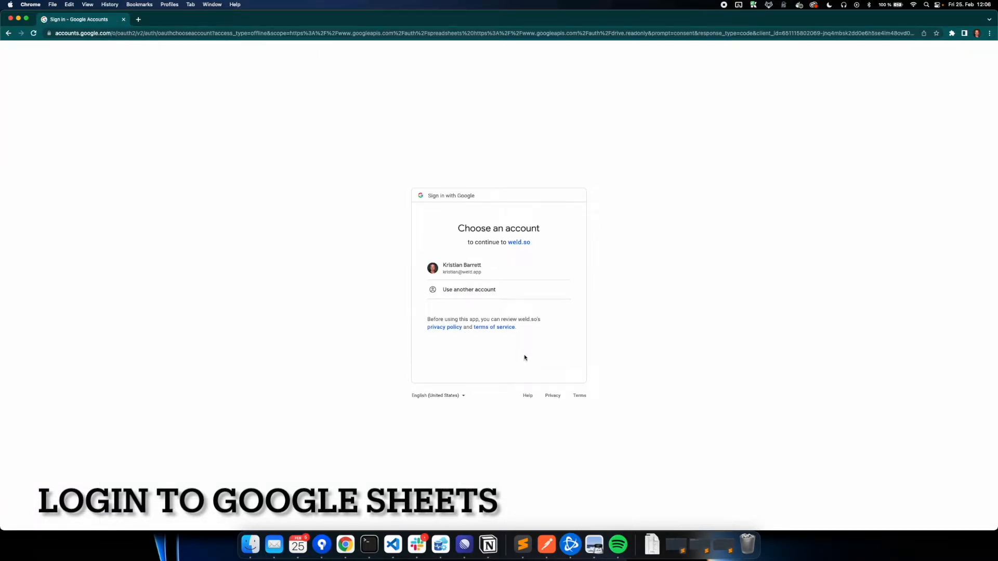
left_click(476, 268)
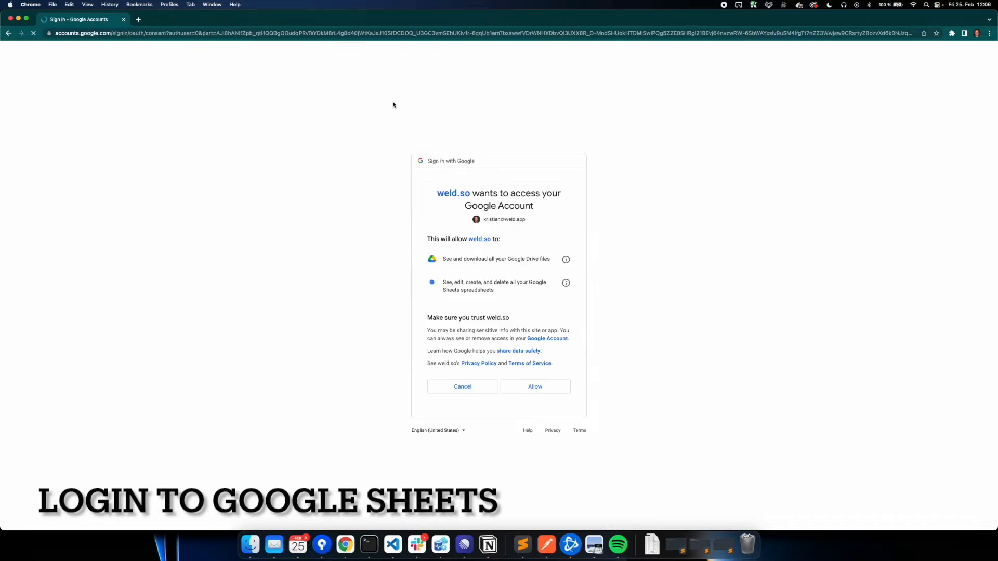
Step: Copy the full URL of the Google consent page and paste it into a blank Sublime Text document
left_click(368, 34)
left_click(367, 34)
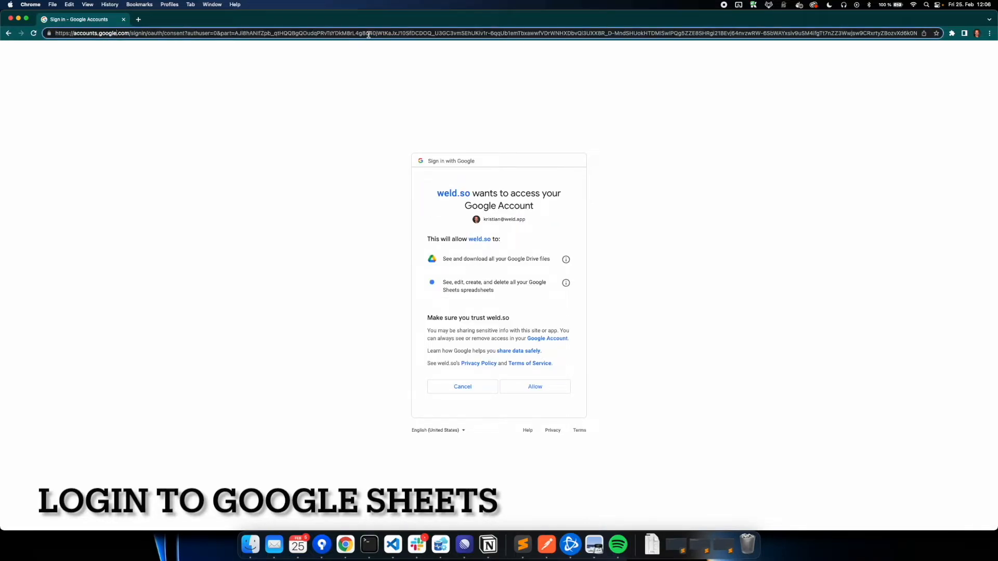
key("alt+Right")
key("alt+Right")
key("alt+Right")
key("alt+Right")
key("alt+Right")
key("alt+Right")
key("alt+Right")
key("alt+Right")
key("alt+Right")
key("alt+Right")
key("alt+Right")
key("alt+Right")
key("alt+Right")
key("alt+Right")
key("alt+Right")
key("alt+Right")
key("alt+Right")
key("alt+Right")
key("alt+Right")
key("alt+Right")
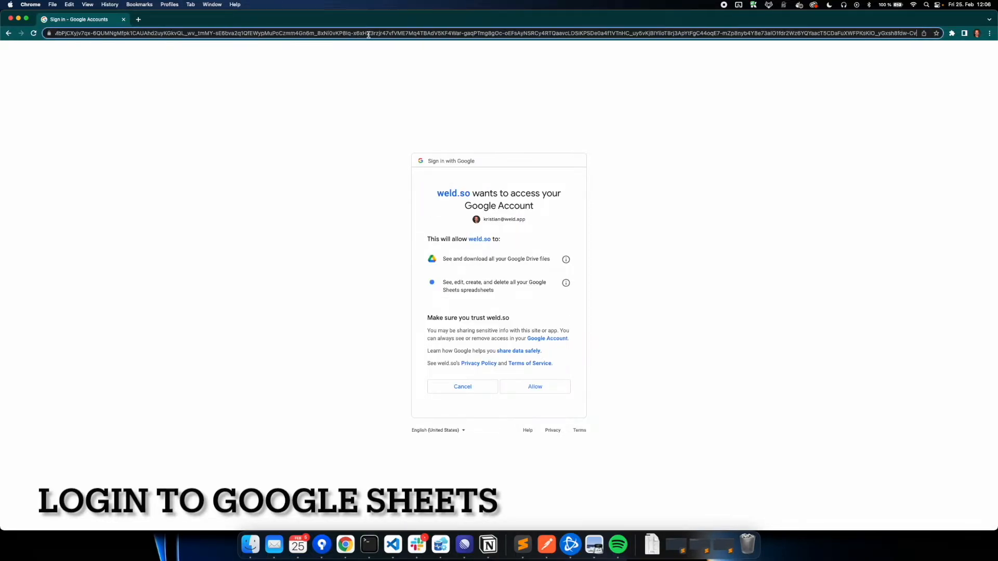
key("alt+Right")
key("alt+Right")
key("alt+Right")
key("alt+Right")
key("alt+Right")
key("alt+Right")
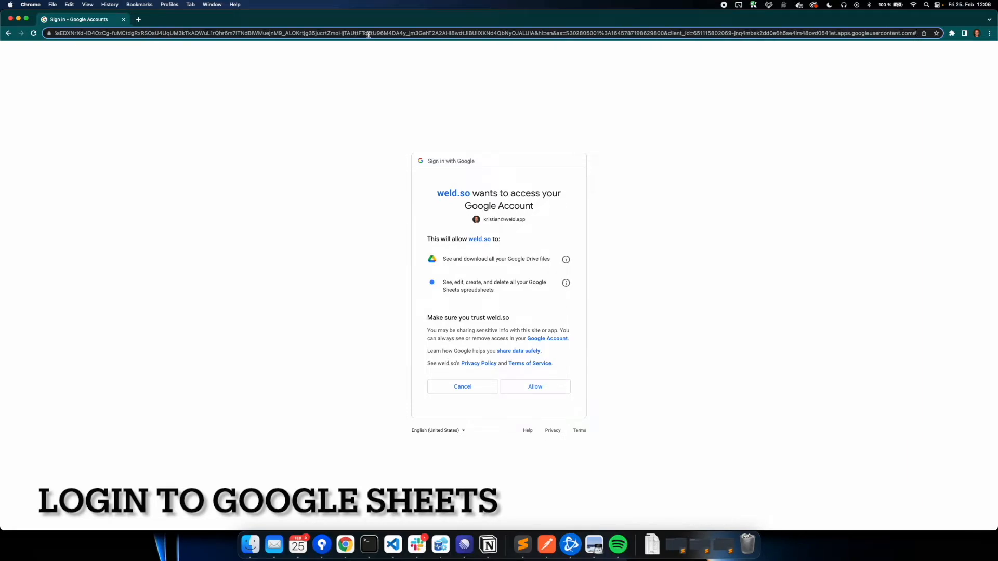
key("super+a")
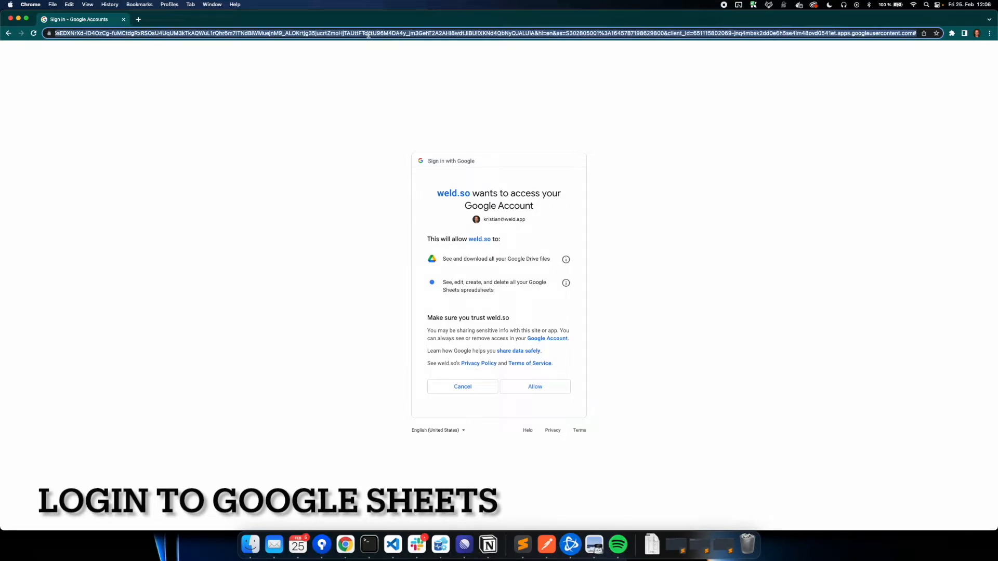
left_click(523, 543)
key("super+v")
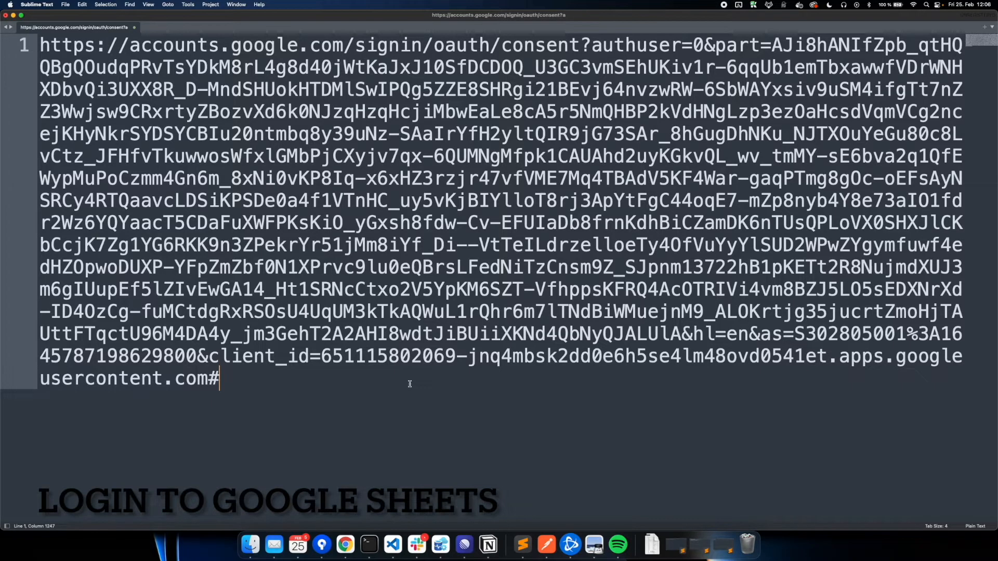
Step: Switch back to Chrome and allow weld.so to access the account's Google Drive files and Google Sheets spreadsheets
key("super+Tab")
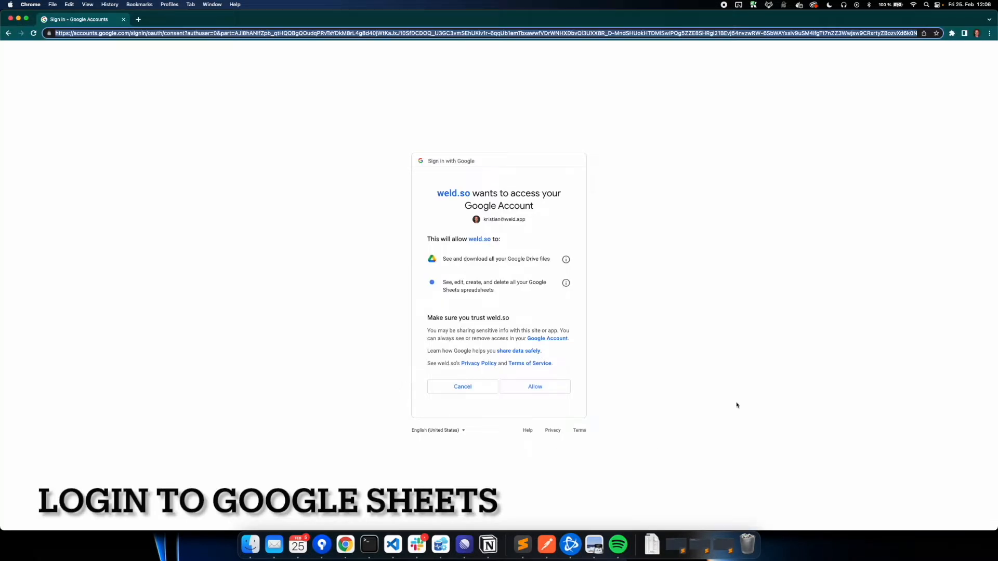
left_click(722, 423)
left_click(551, 387)
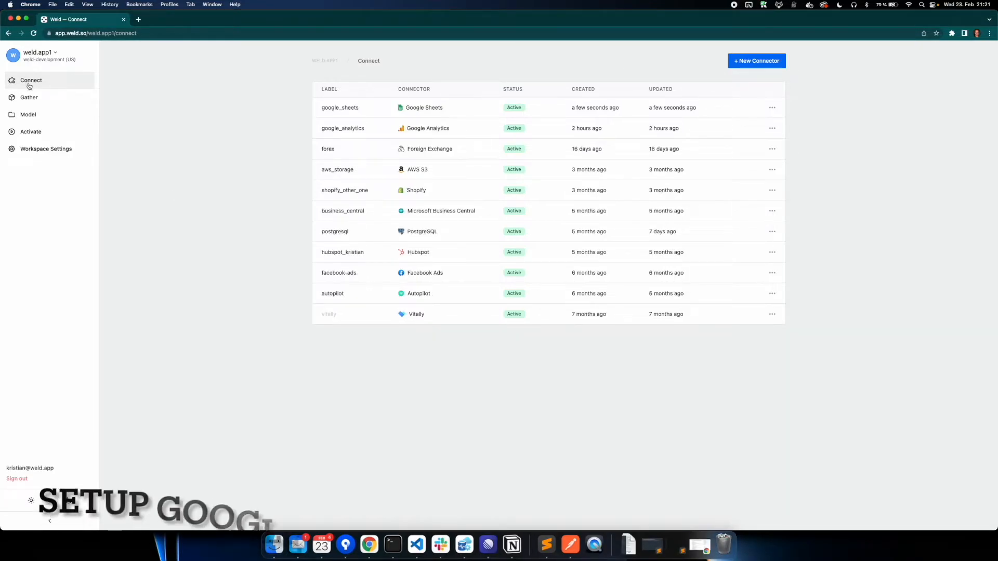
Step: Start a new Gather sync with google_sheets as its data source
left_click(32, 98)
left_click(758, 61)
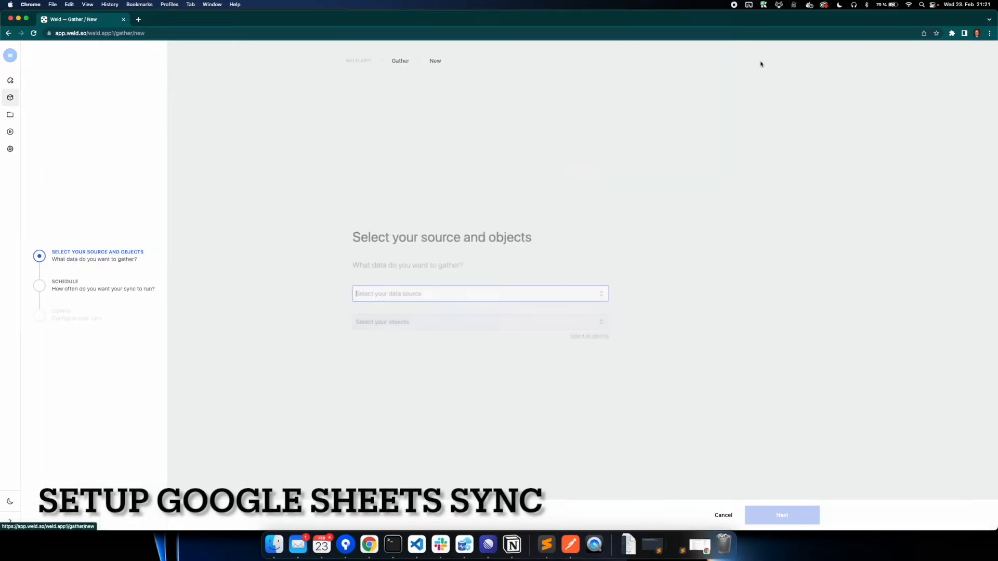
type("shee")
key("Return")
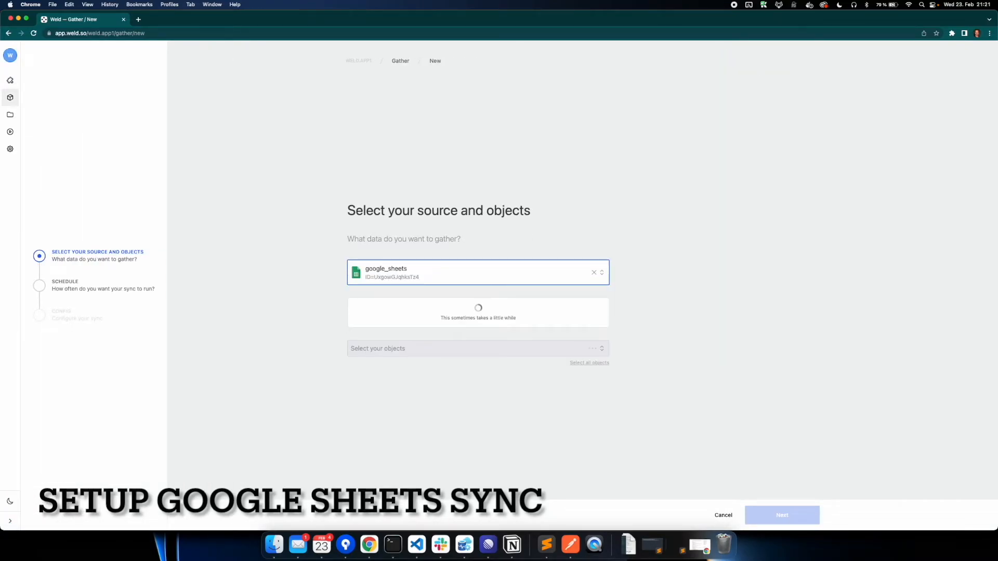
Step: Set the sync's spreadsheet to test_sheet and its named range to Users
left_click(510, 289)
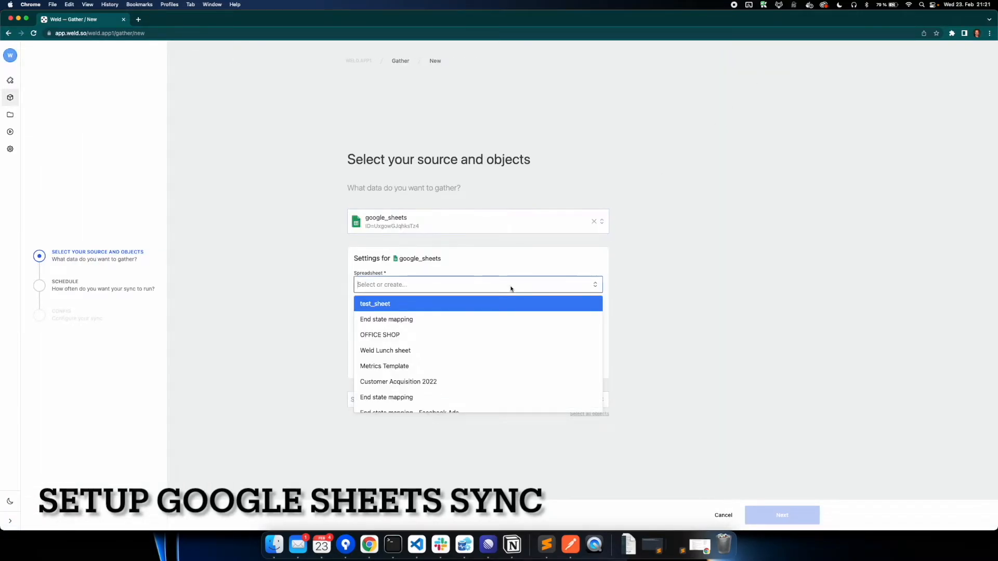
left_click(371, 305)
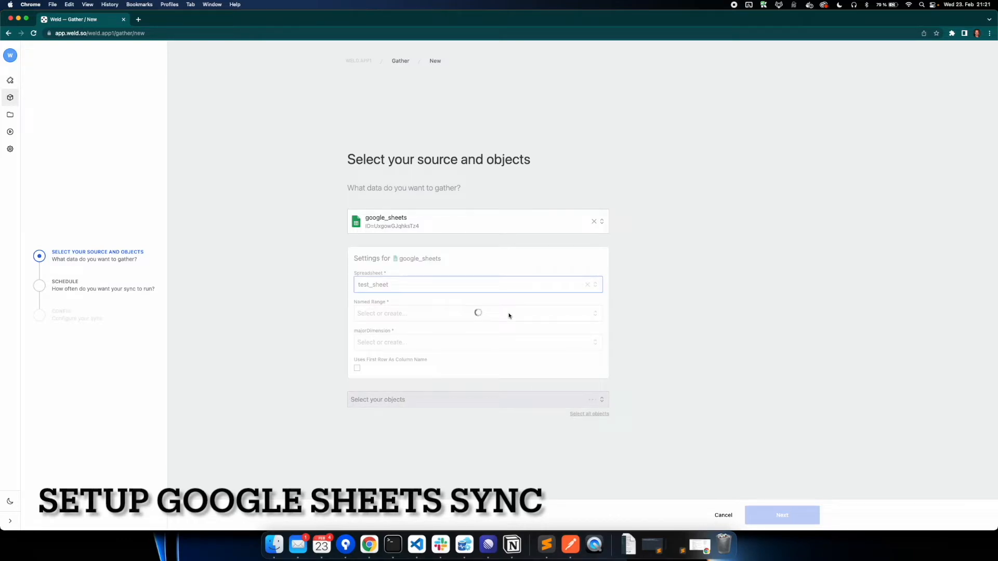
left_click(517, 314)
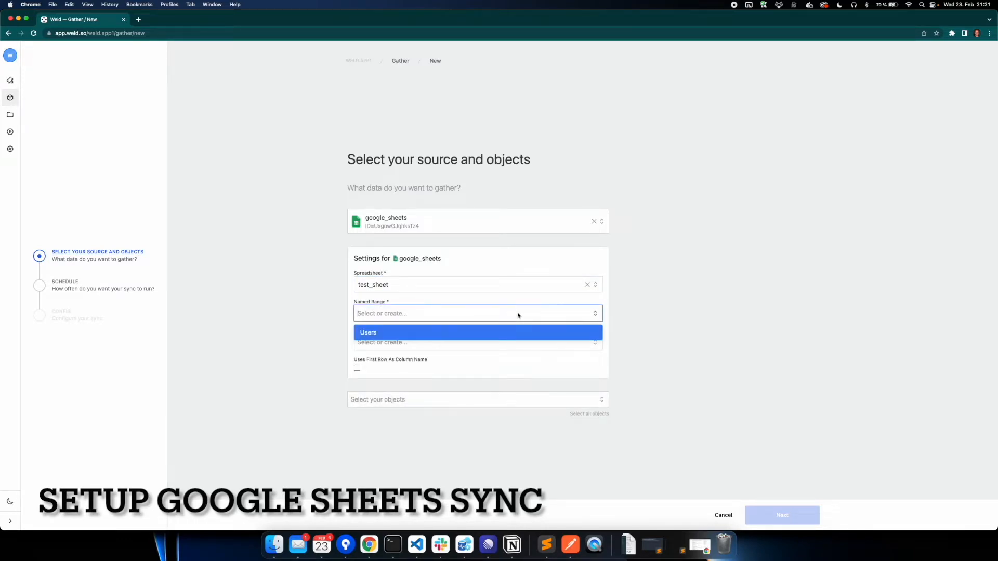
left_click(374, 333)
Step: Set the major dimension to COLUMNS, use the first row as column names, and continue to the schedule settings
left_click(409, 343)
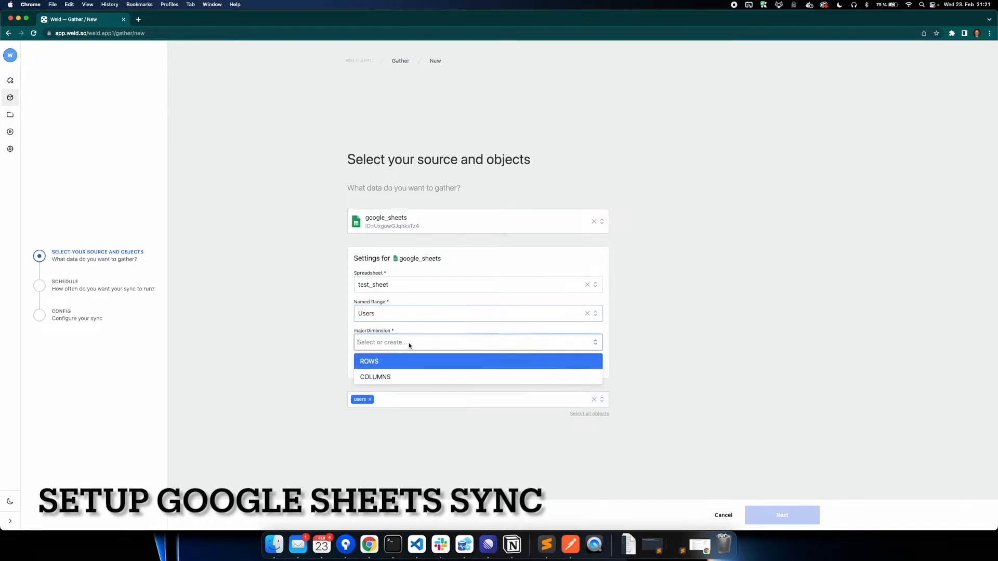
left_click(387, 376)
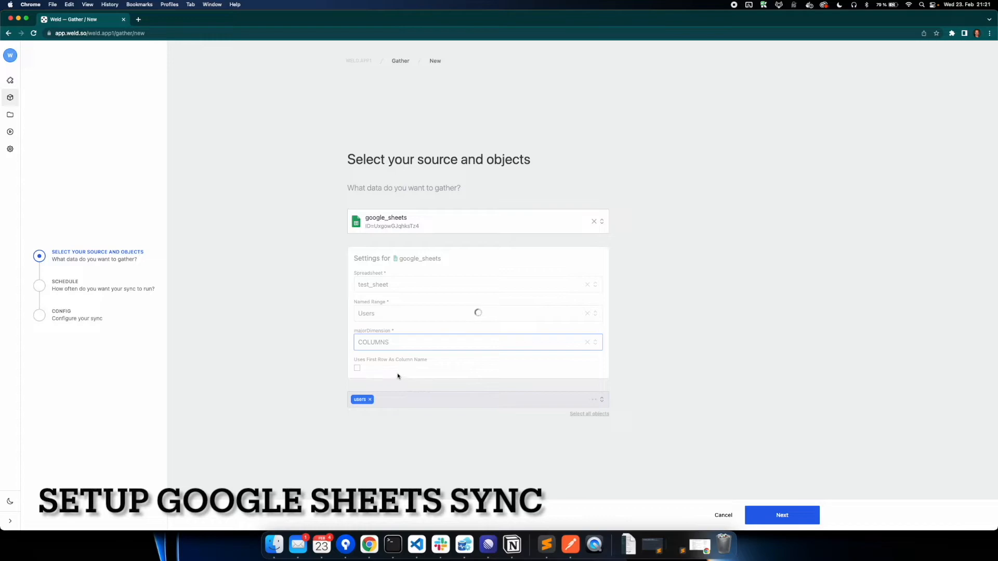
left_click(357, 368)
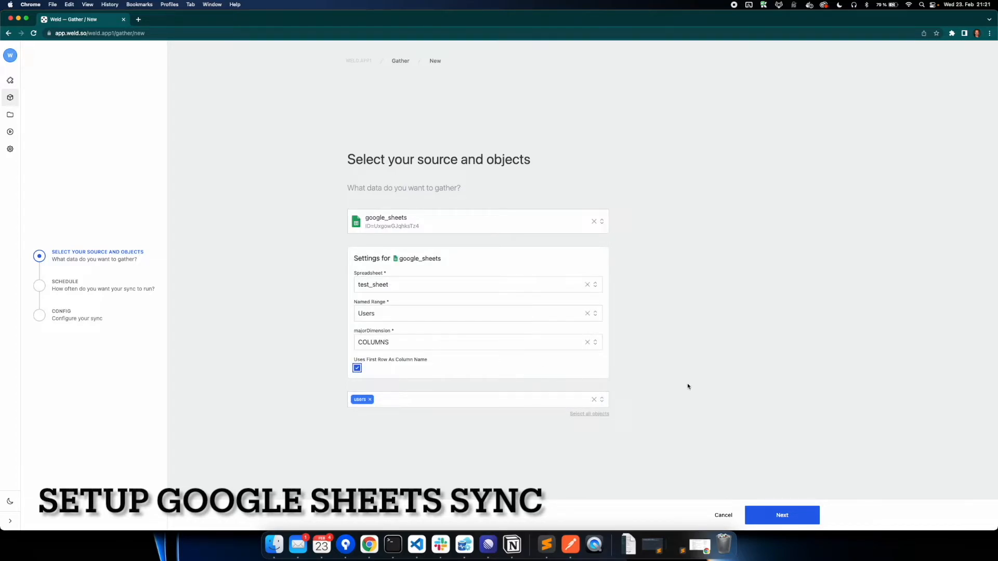
left_click(793, 519)
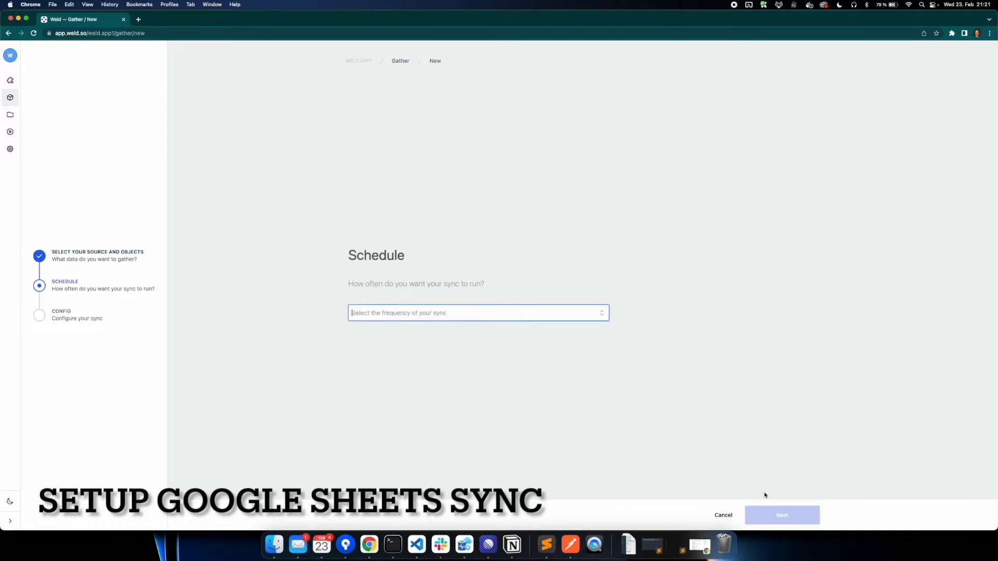
Step: Schedule the Google Sheets sync to run every 5 minutes and continue to the column configuration
left_click(465, 312)
left_click(404, 350)
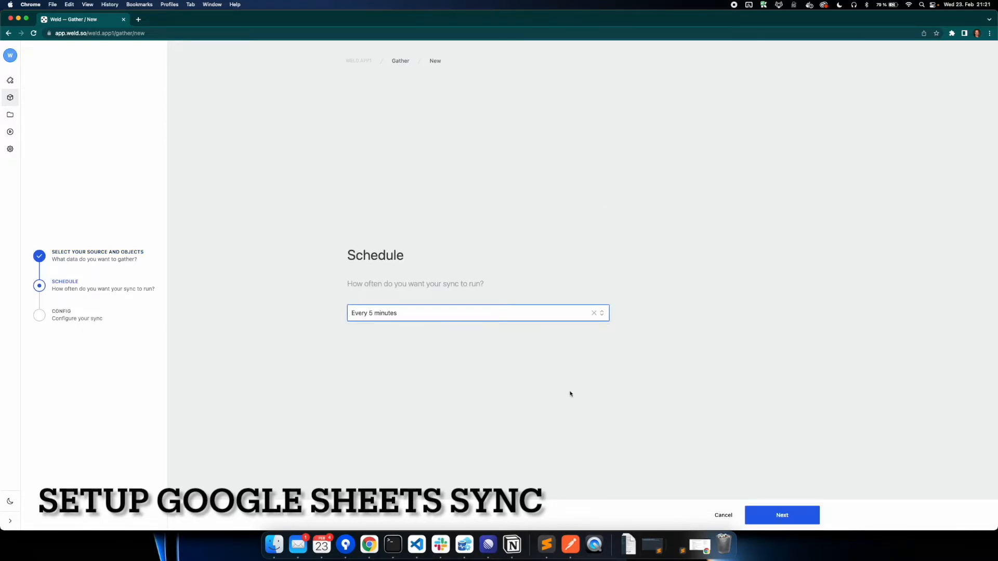
left_click(810, 516)
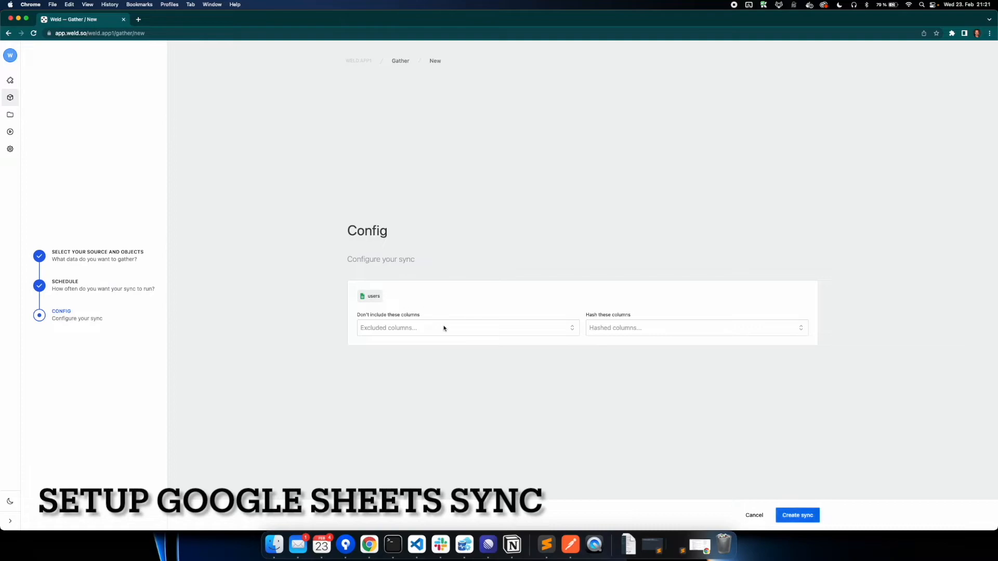
Step: Create the Google Sheets sync without excluded or hashed columns and start it
left_click(809, 517)
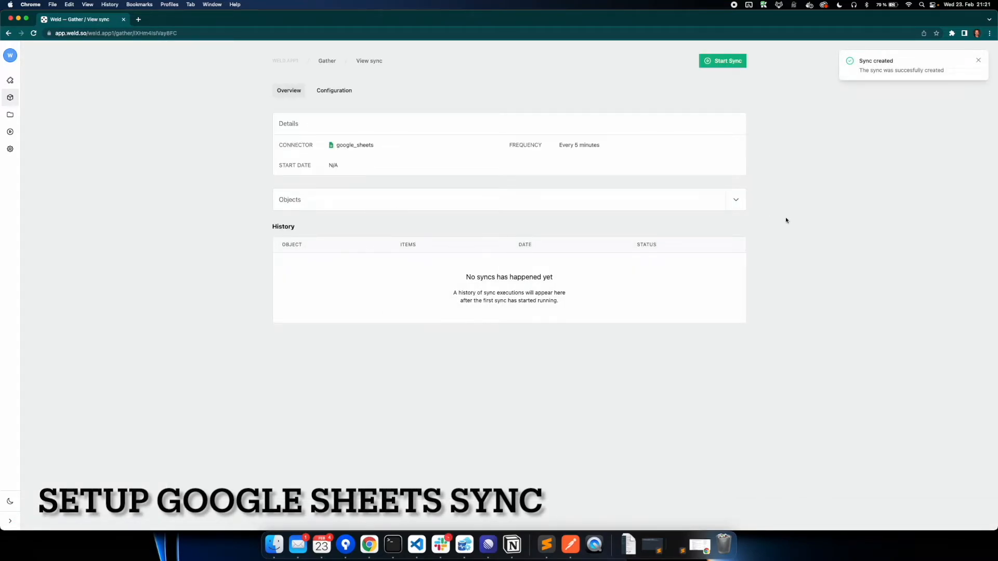
left_click(722, 61)
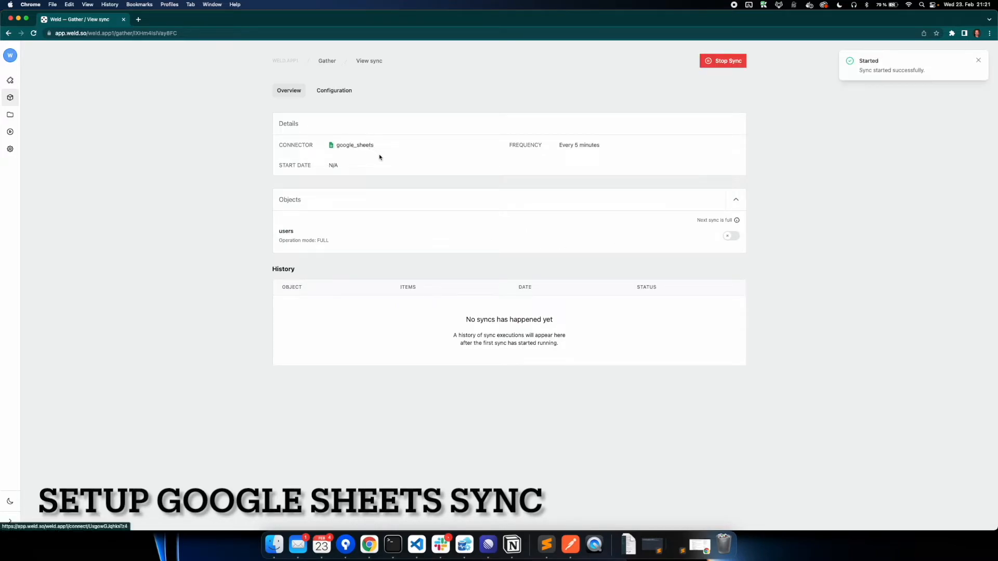
left_click_drag(380, 157, 349, 144)
left_click(370, 184)
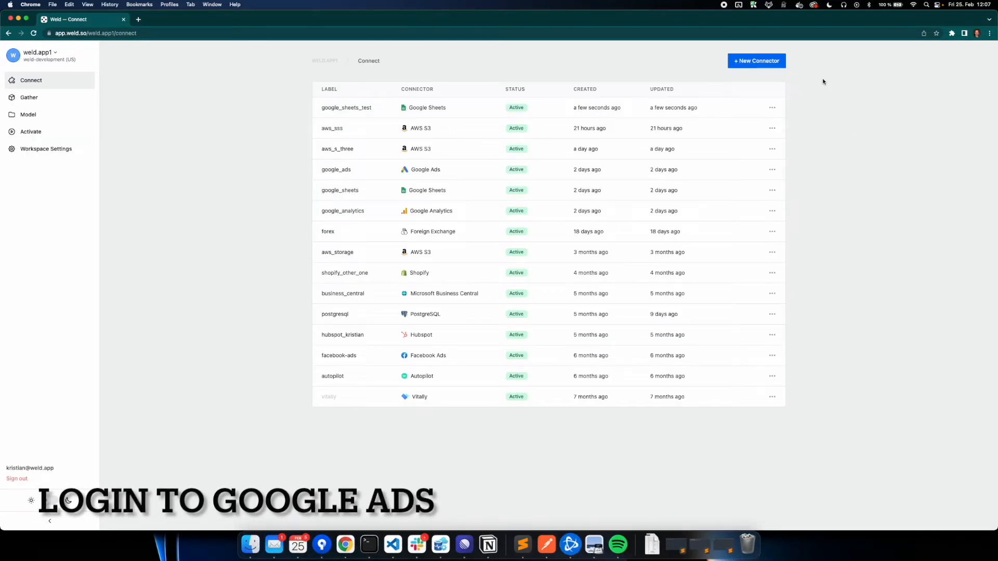
Step: Add a Google Ads connector labelled google_ads_test and sign in to it with the existing Google account
left_click(756, 62)
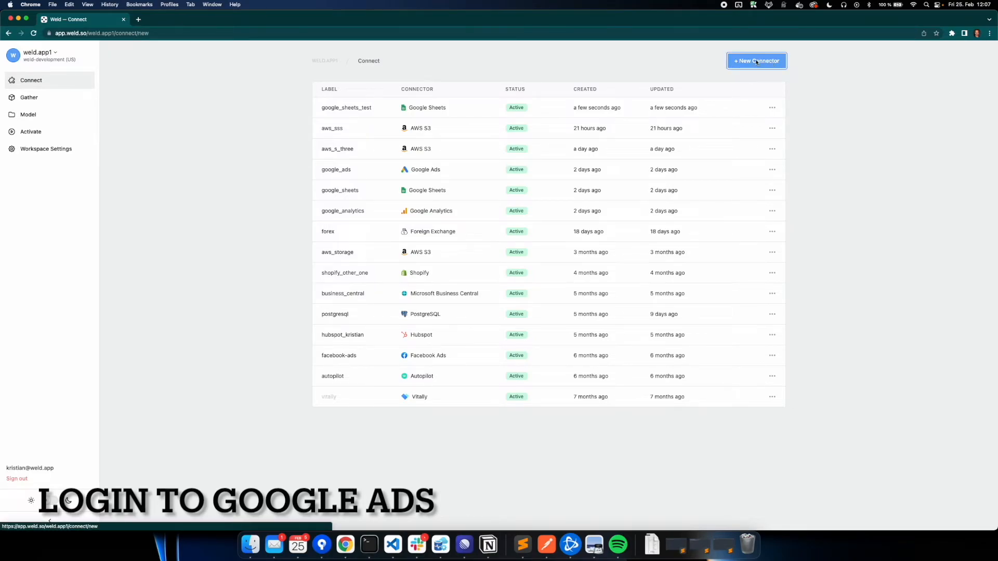
type("google")
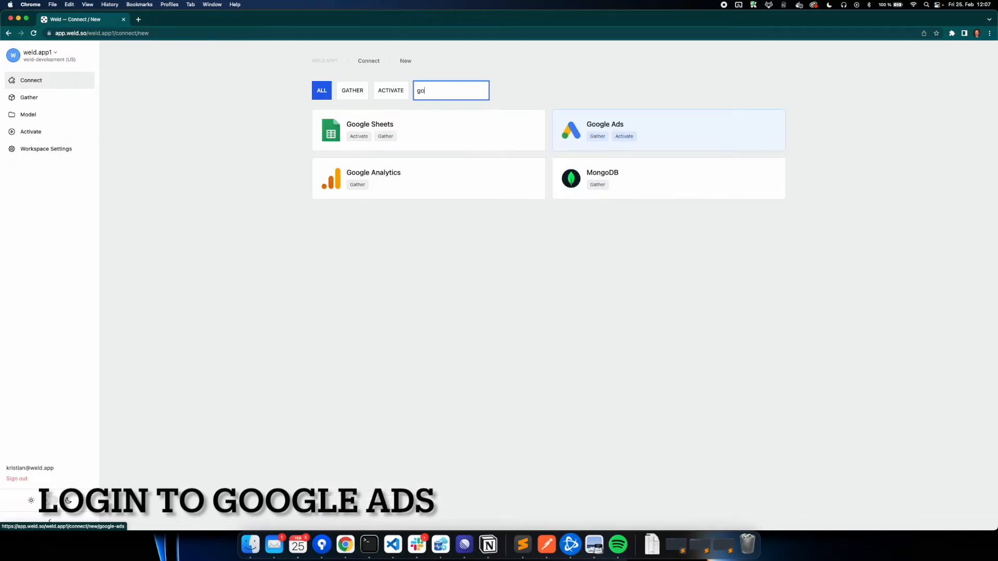
left_click(617, 134)
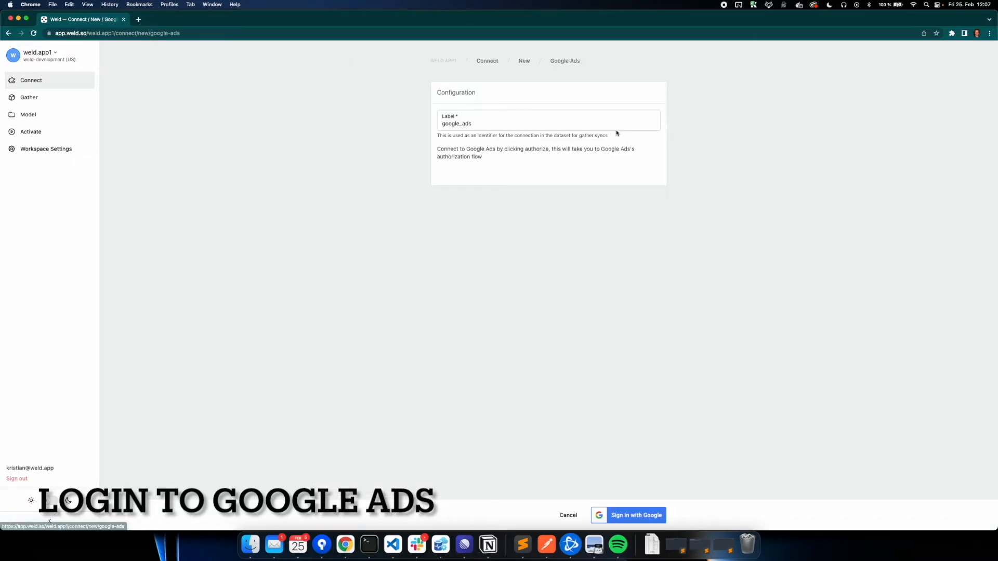
left_click(470, 127)
type("_test")
left_click(639, 359)
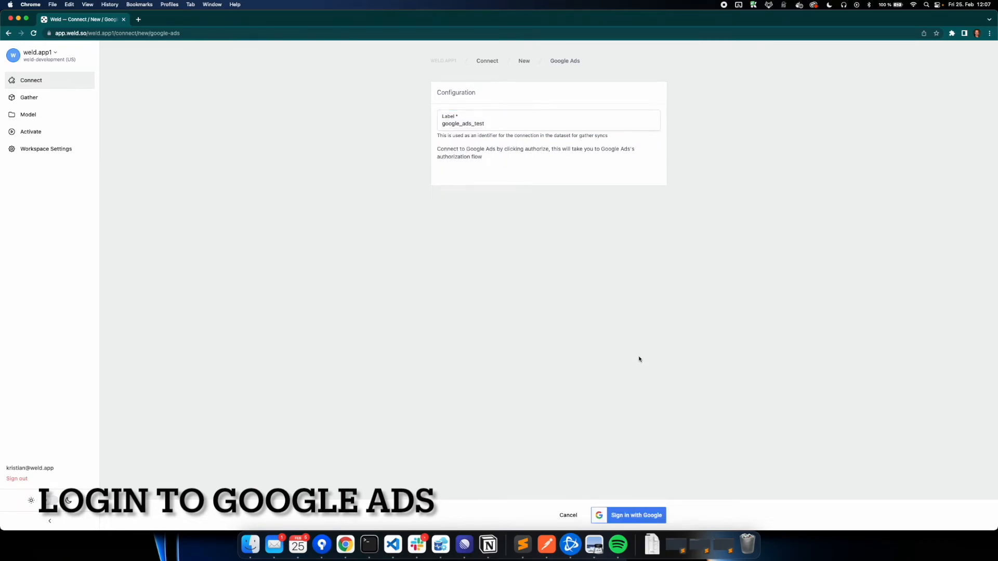
left_click(640, 516)
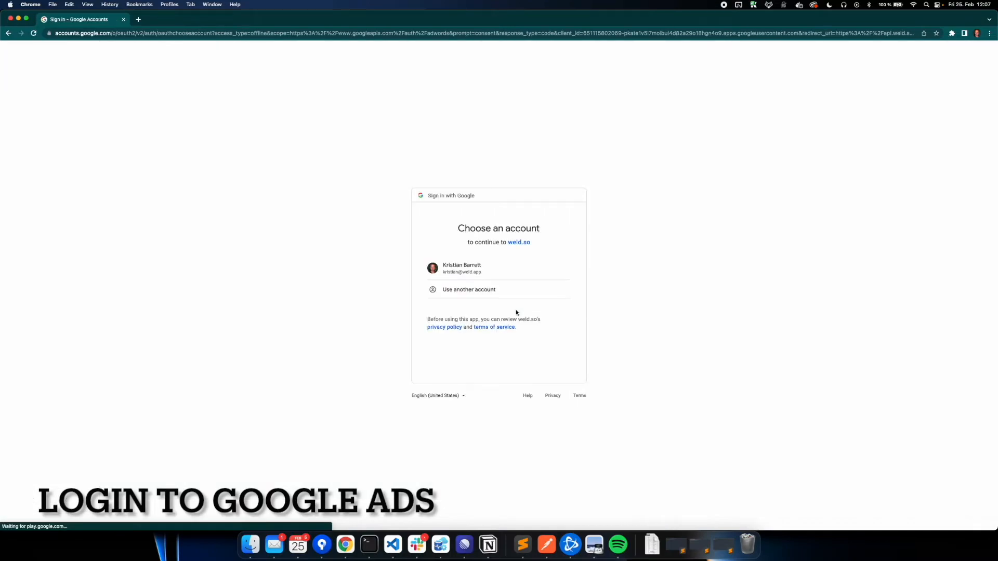
left_click(475, 272)
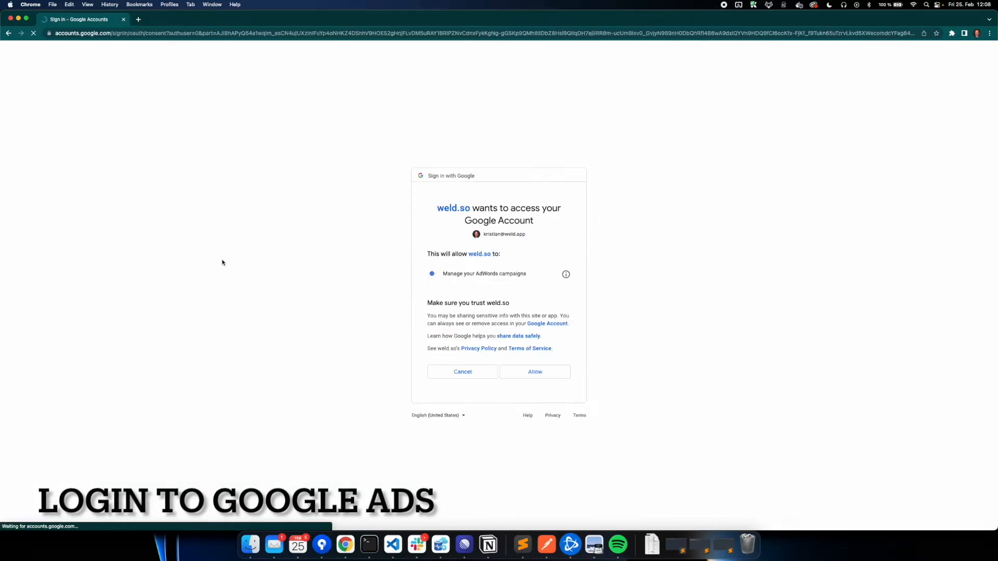
Step: Examine the full web address of the Google consent page through to its end
left_click(162, 35)
key("alt+Right")
key("alt+Right")
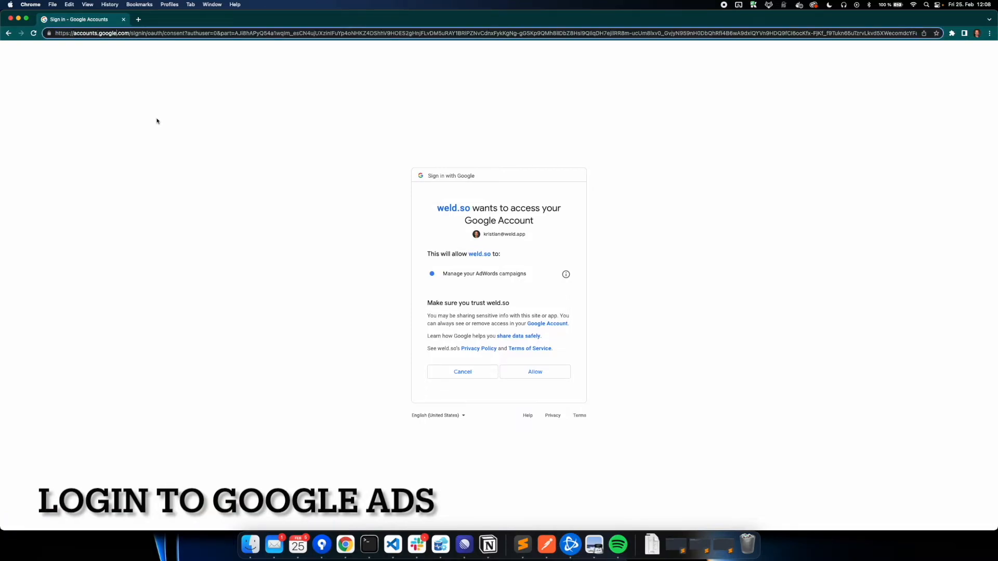
key("alt+Right")
key("alt+Right")
key("alt+Right")
key("alt+Right")
key("alt+Right")
key("alt+Right")
key("alt+Right")
key("alt+Right")
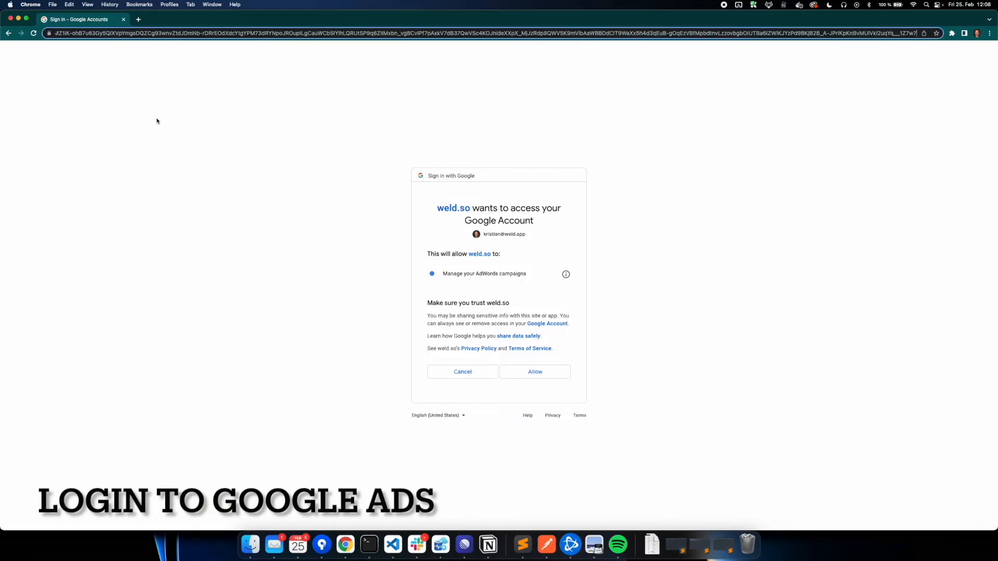
key("alt+Right")
Step: Copy the consent page's full web address into a new Sublime Text file
key("super+a")
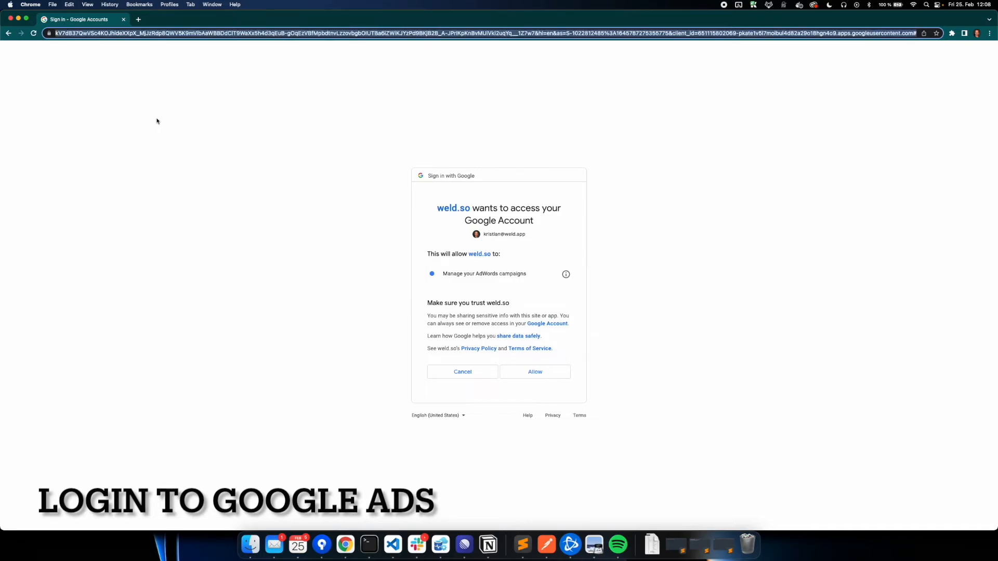
key("super+c")
left_click(522, 545)
key("super+n")
key("super+v")
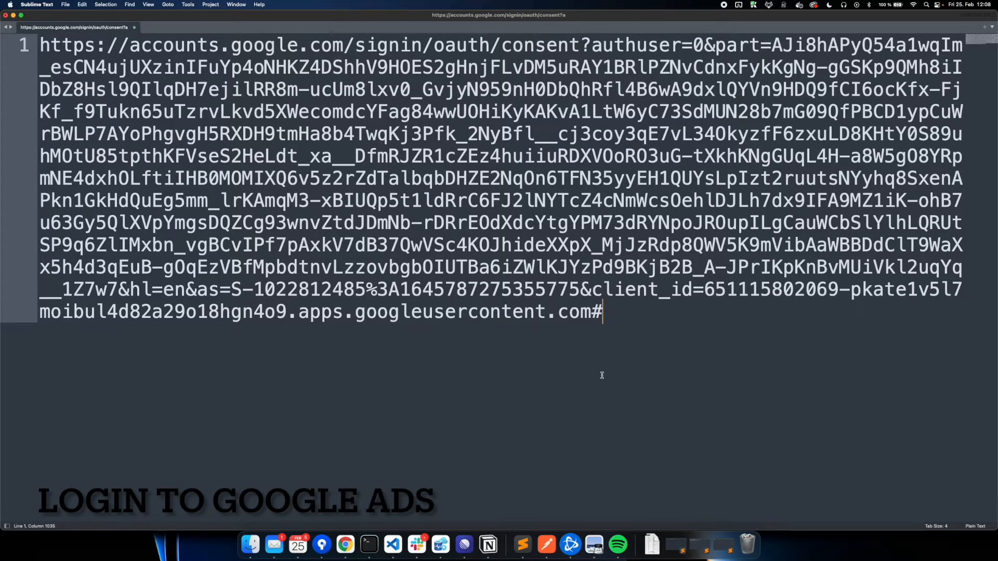
Step: Switch back to Chrome and allow weld.so to manage the AdWords campaigns
key("super+Tab")
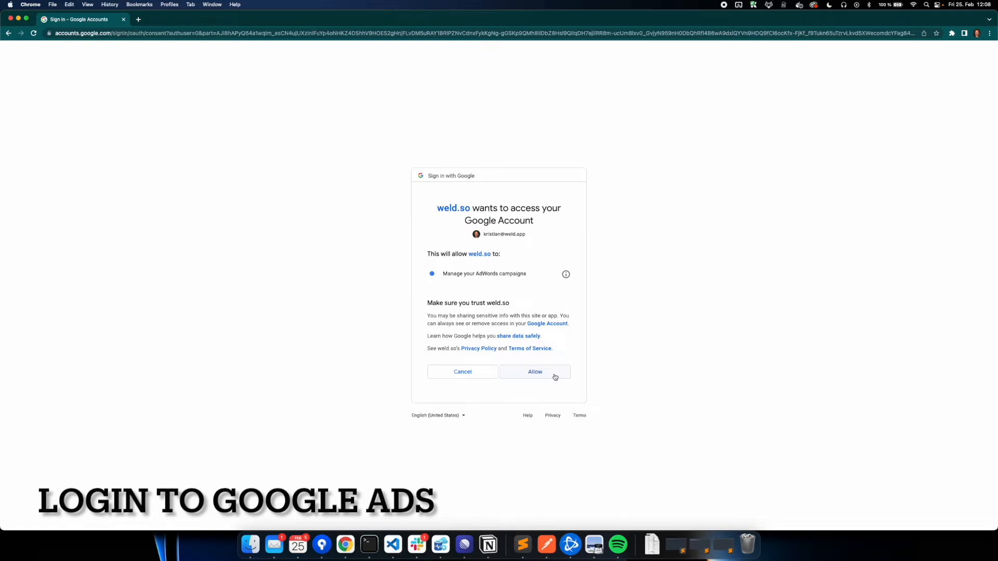
left_click(555, 377)
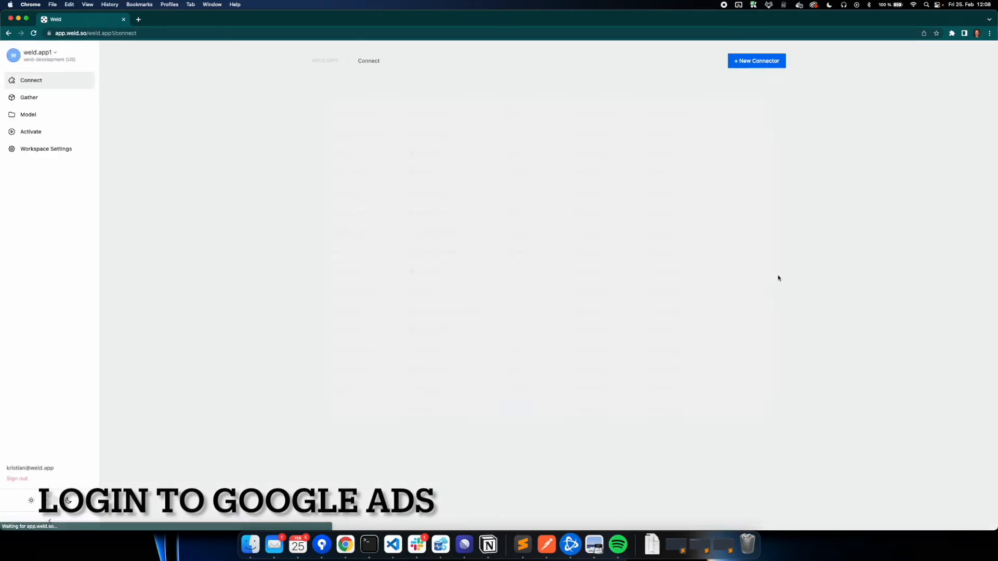
left_click_drag(269, 95, 437, 111)
left_click(251, 126)
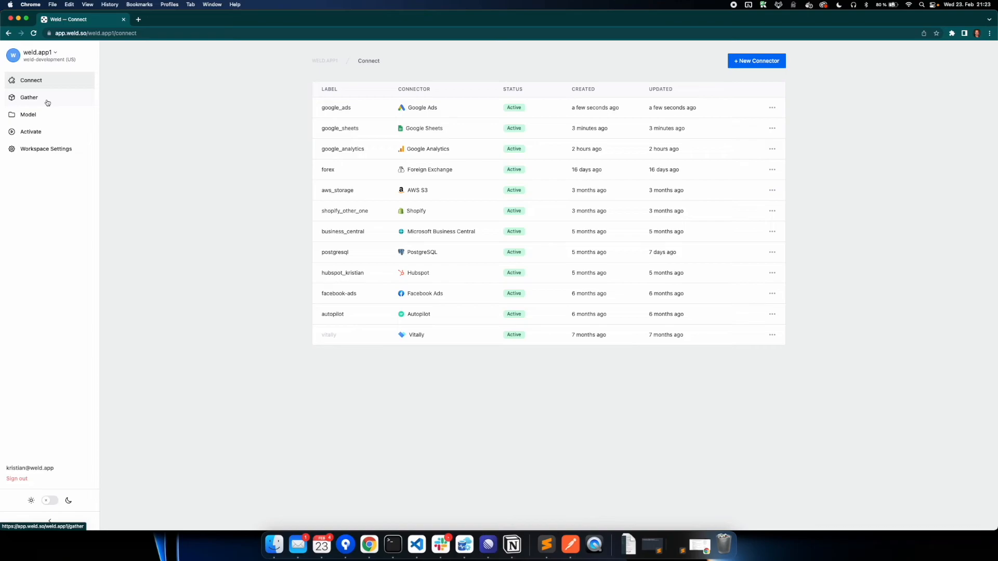
Step: Start a new gather sync from the google_ads source and choose the Weld Broad ad account
left_click(47, 102)
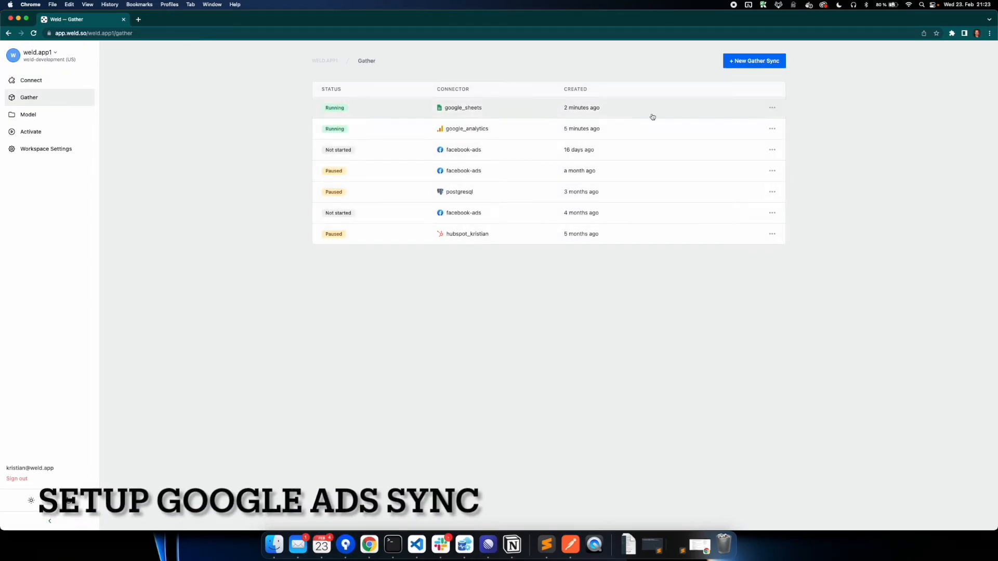
left_click(739, 61)
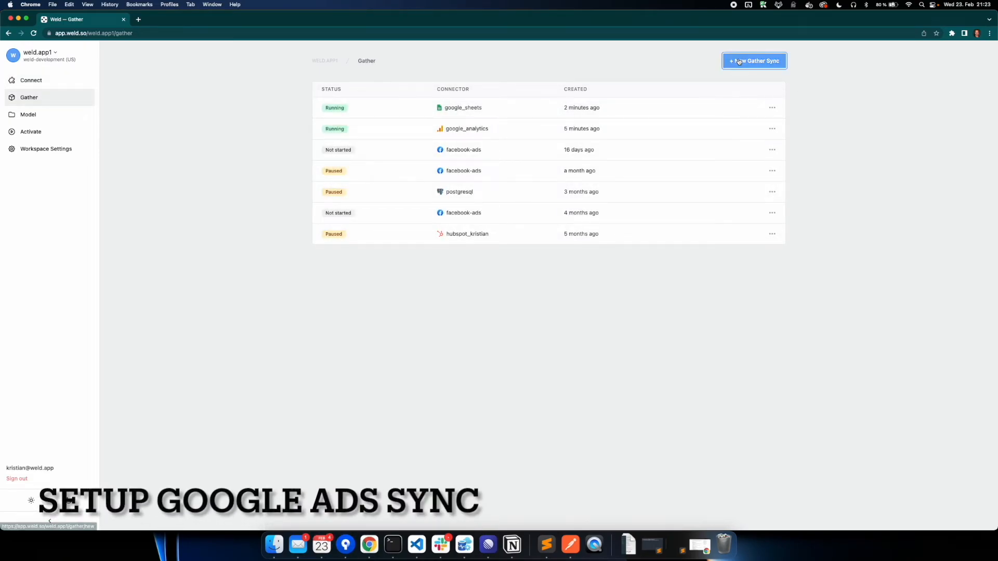
type("ads")
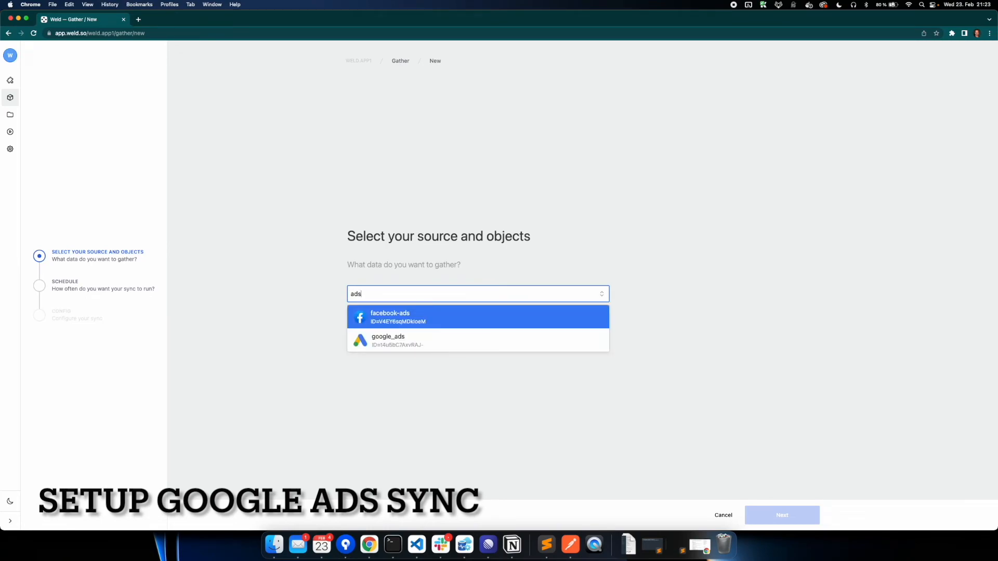
key("Down")
key("Return")
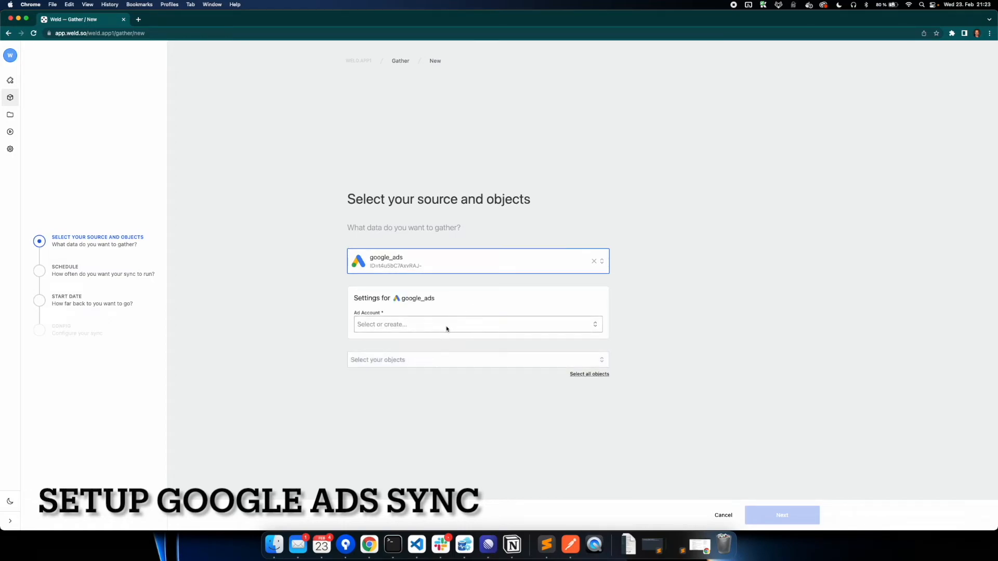
left_click(447, 328)
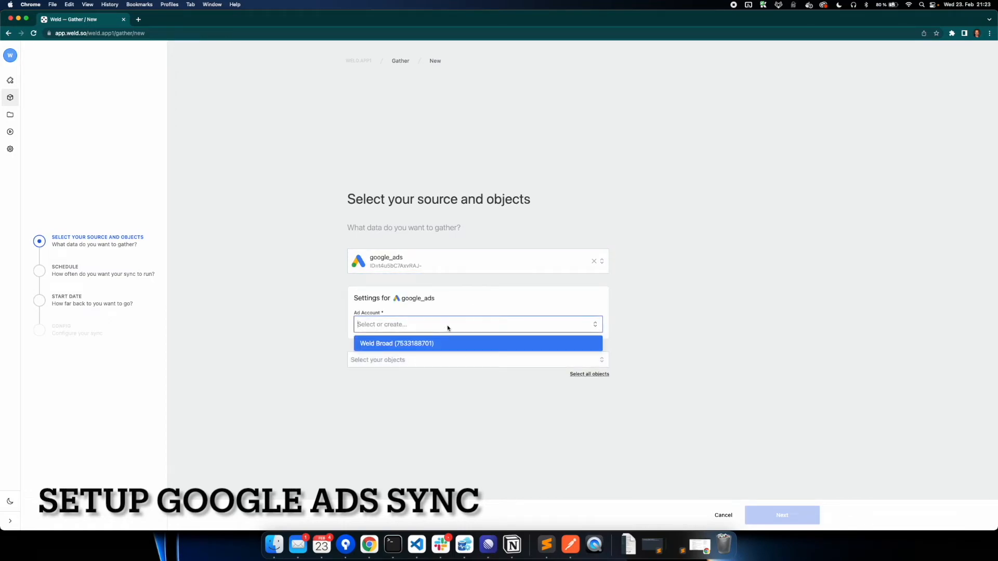
left_click(400, 346)
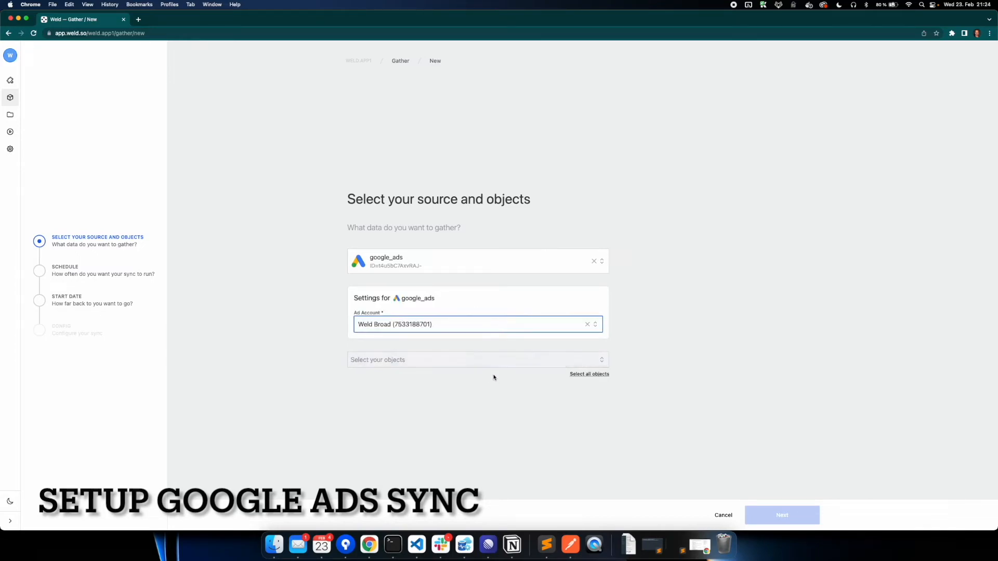
Step: Include all available Google Ads objects in the sync and continue to the schedule settings
left_click(601, 360)
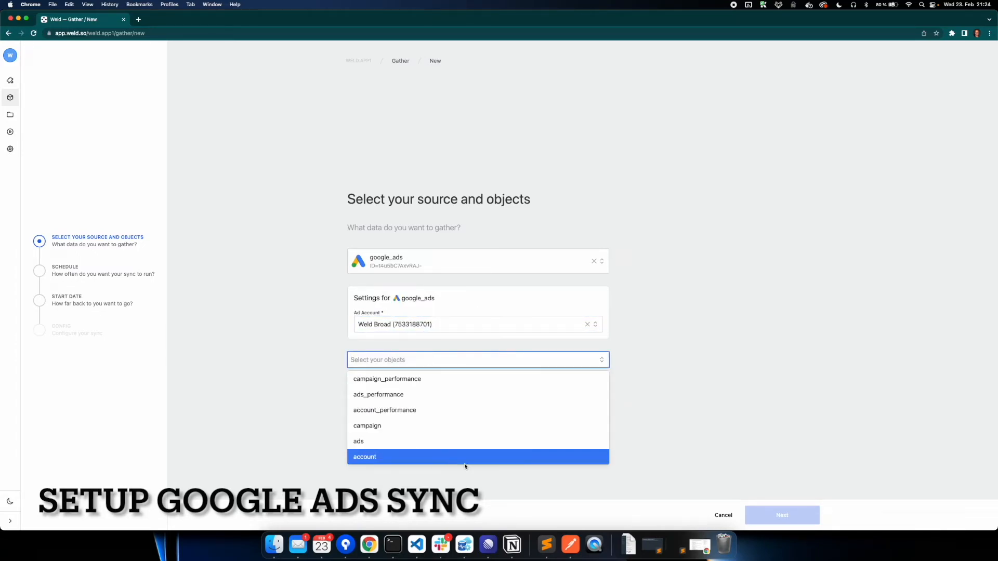
left_click(658, 415)
left_click(583, 375)
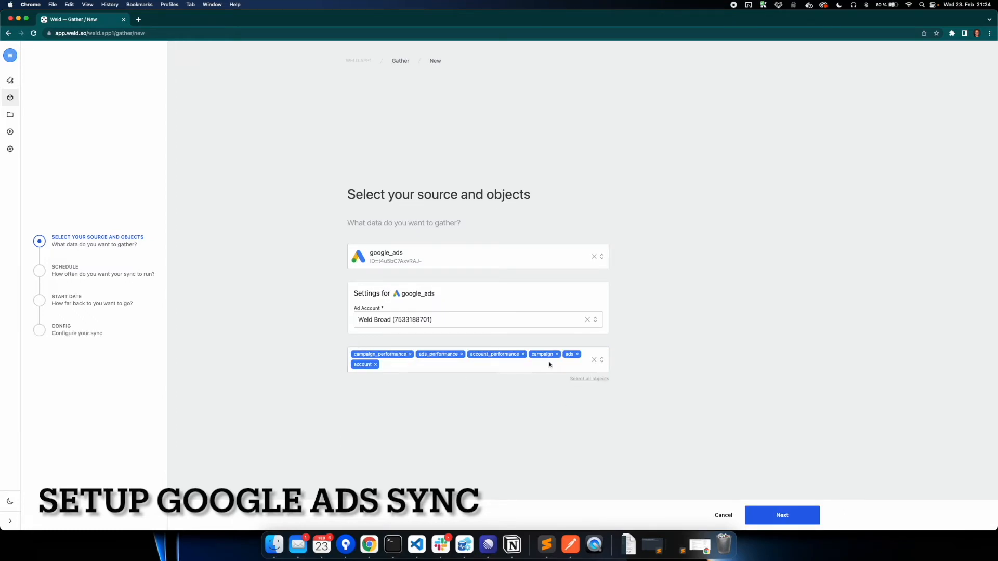
left_click(804, 512)
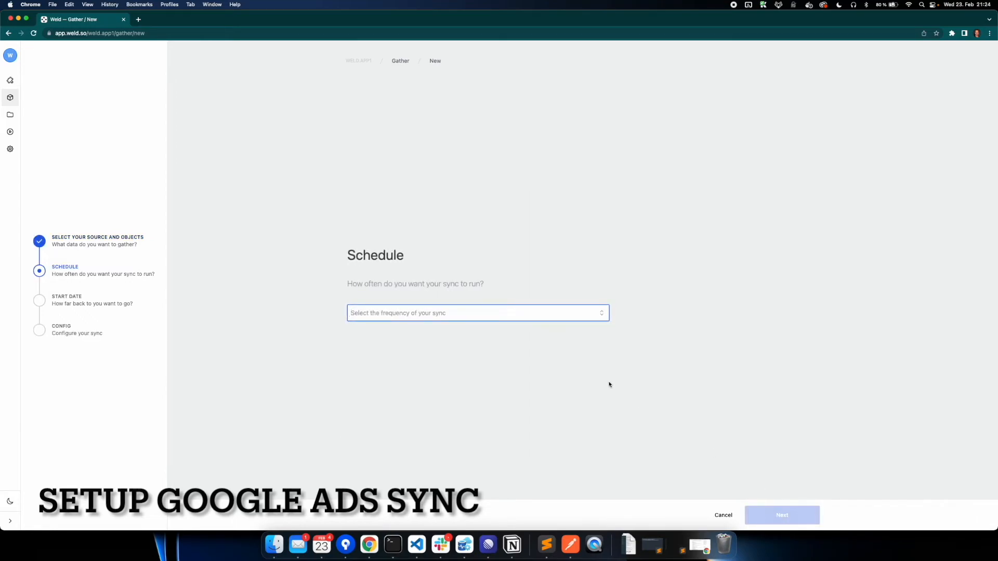
Step: Schedule the Google Ads sync to run every 30 minutes and continue to the start date
left_click(518, 315)
left_click(630, 372)
left_click(486, 316)
left_click(440, 380)
left_click(782, 515)
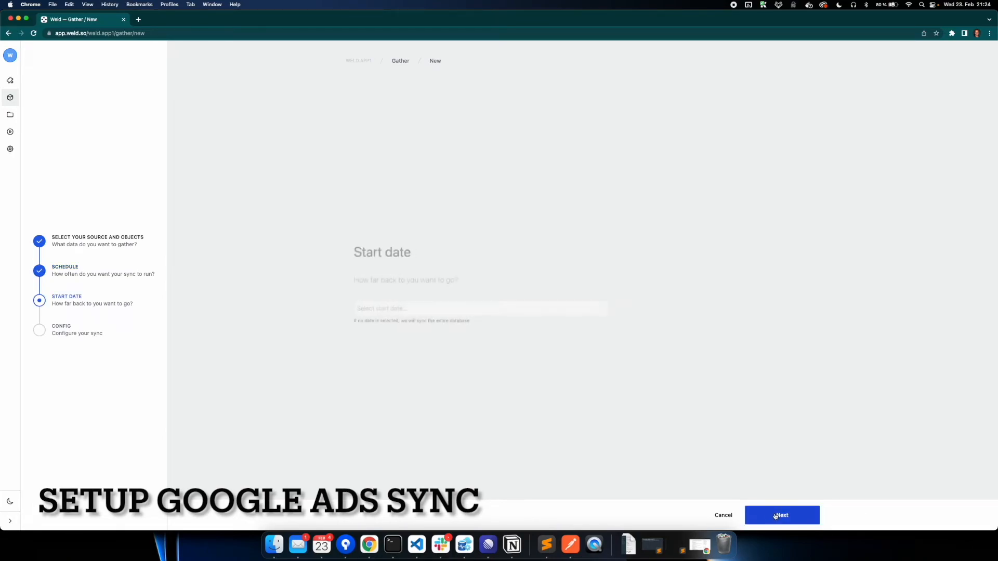
Step: Set the sync's start date to 01. Feb. 2021 and continue to the column configuration
left_click(448, 314)
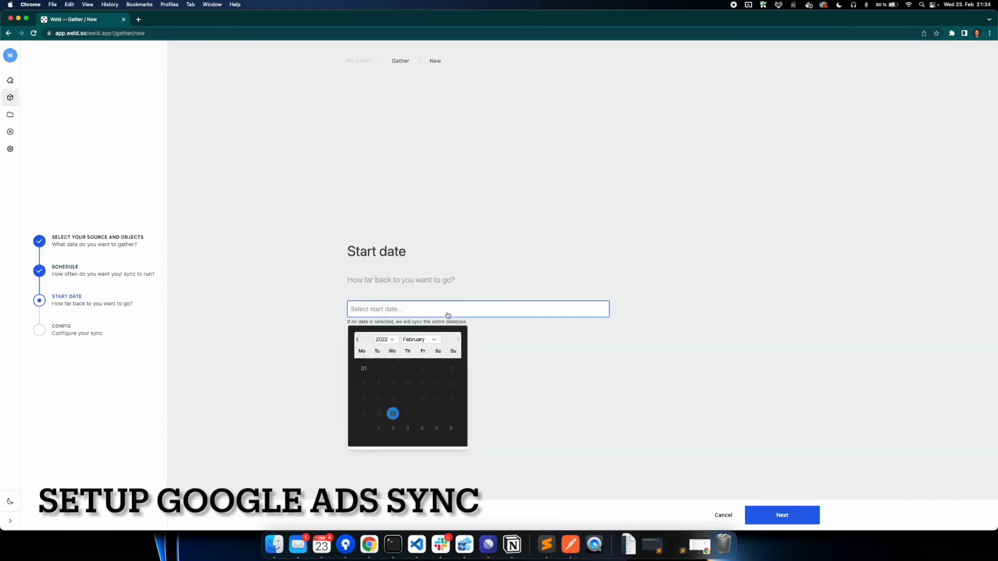
left_click(382, 340)
left_click(385, 330)
left_click(364, 369)
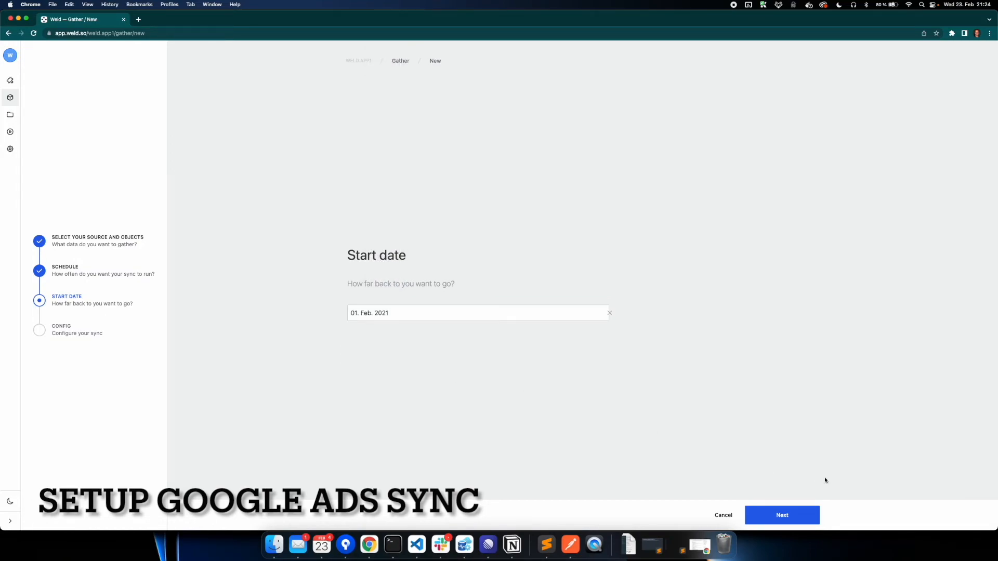
left_click(783, 521)
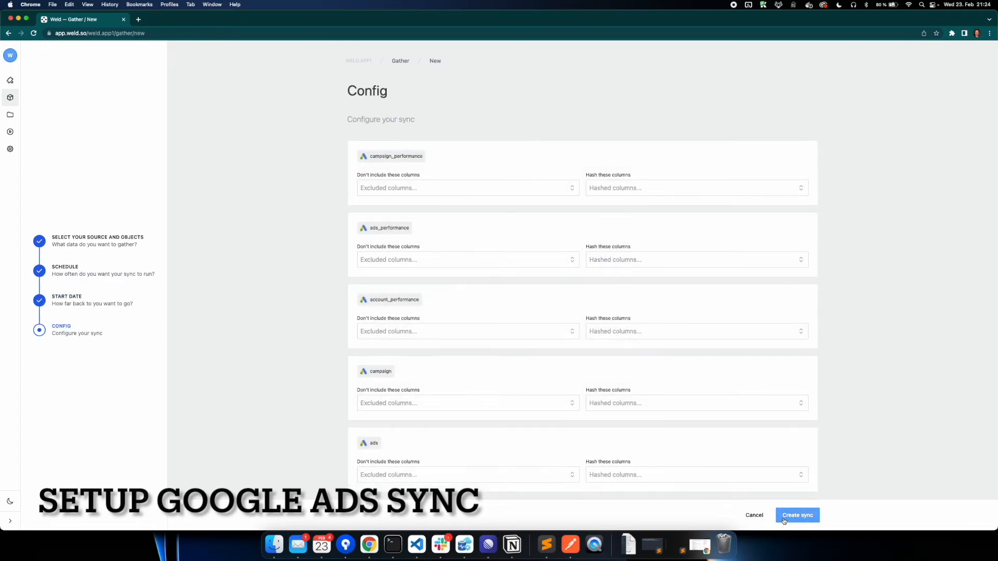
Step: Create the Google Ads sync without excluded or hashed columns and start it
scroll(568, 335, "down", 2)
scroll(568, 334, "up", 3)
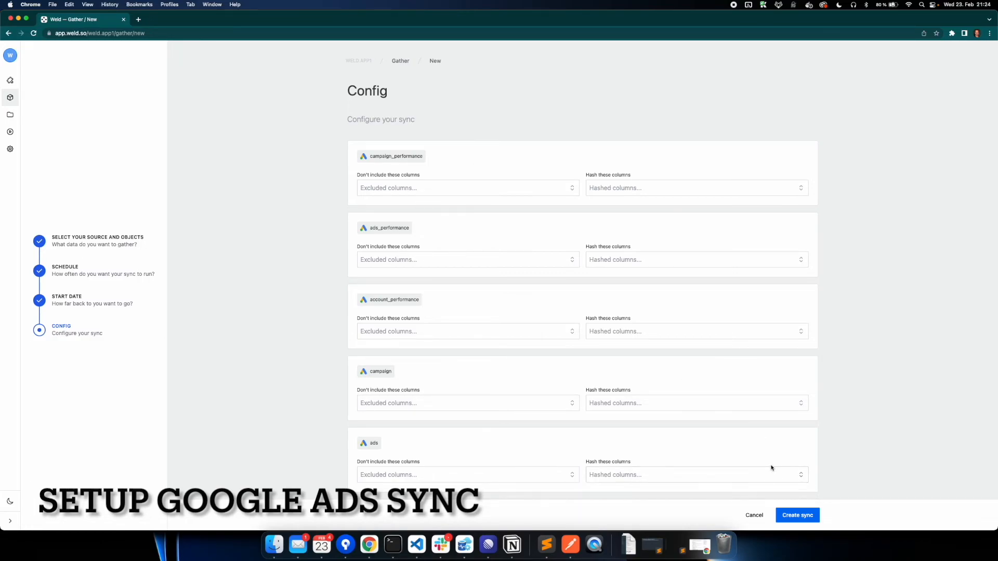
left_click(807, 521)
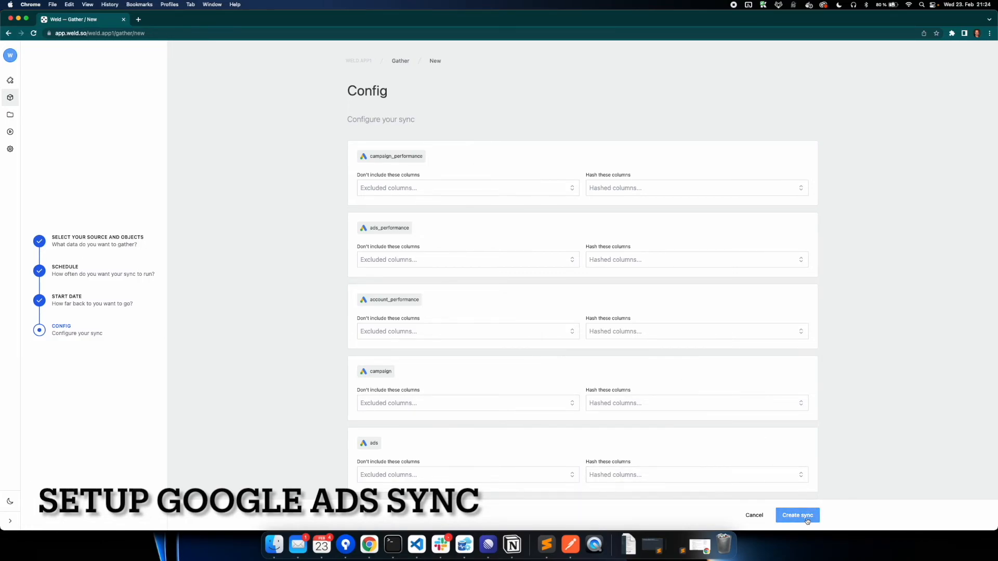
scroll(689, 395, "down", 3)
scroll(688, 395, "up", 3)
left_click(809, 520)
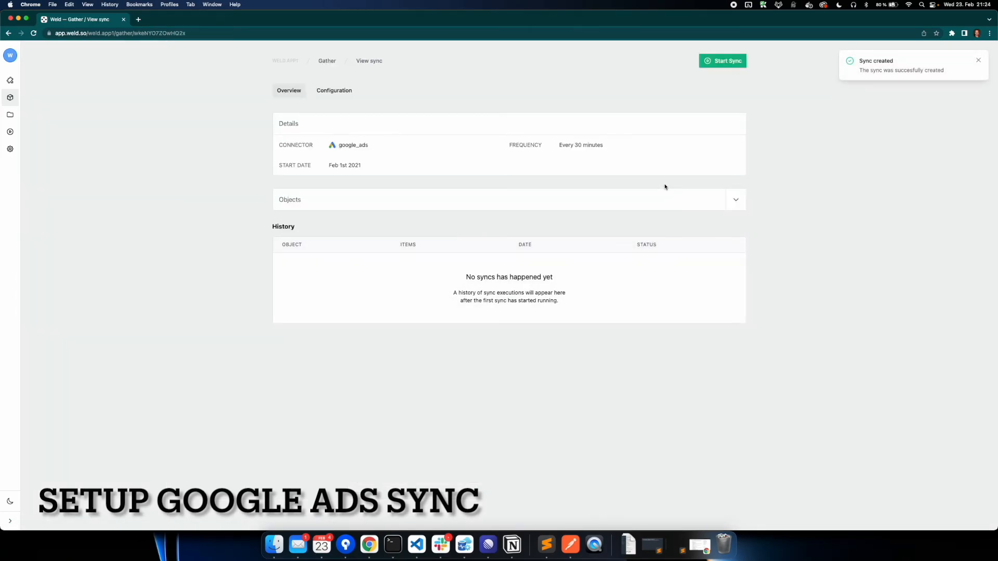
left_click(725, 62)
left_click(736, 199)
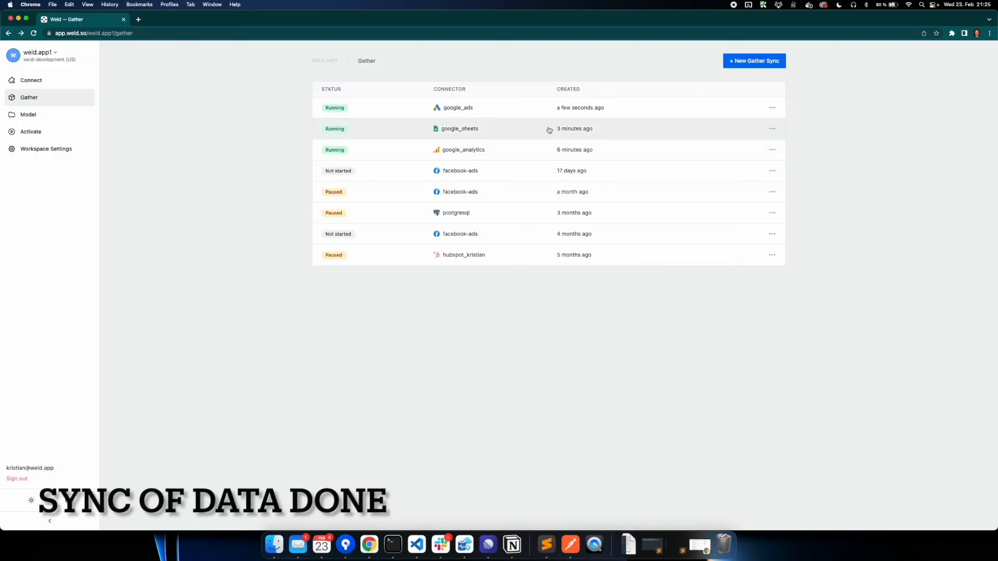
Step: Open the google_sheets gather sync and check the synced items in its run history
left_click(550, 132)
left_click_drag(646, 294, 309, 227)
left_click(627, 321)
left_click_drag(392, 265, 499, 265)
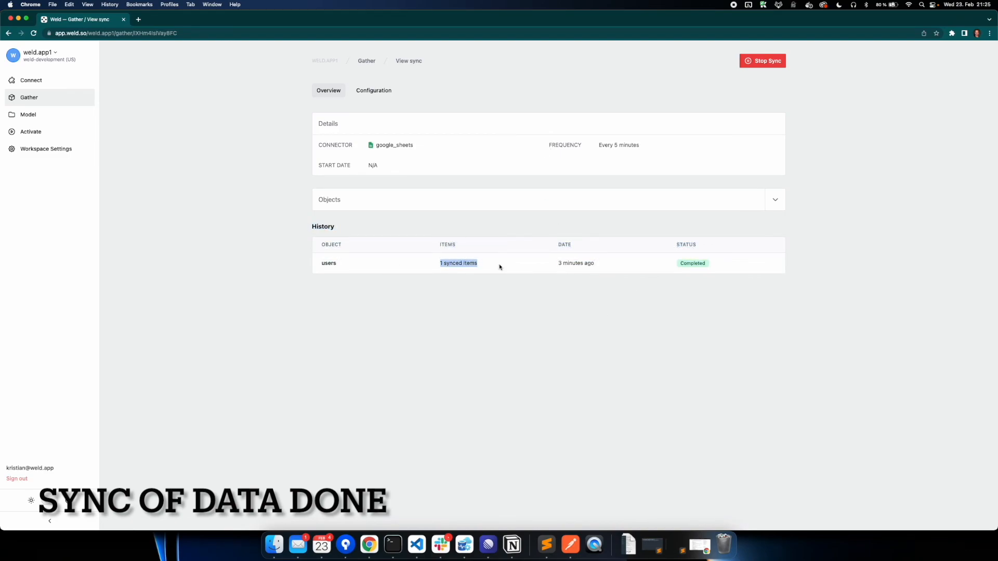
left_click(502, 269)
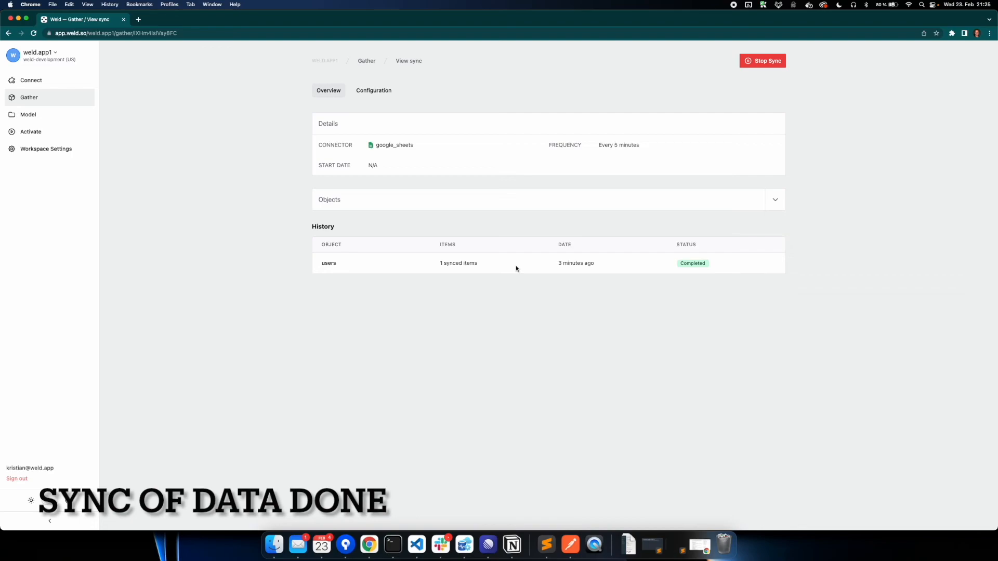